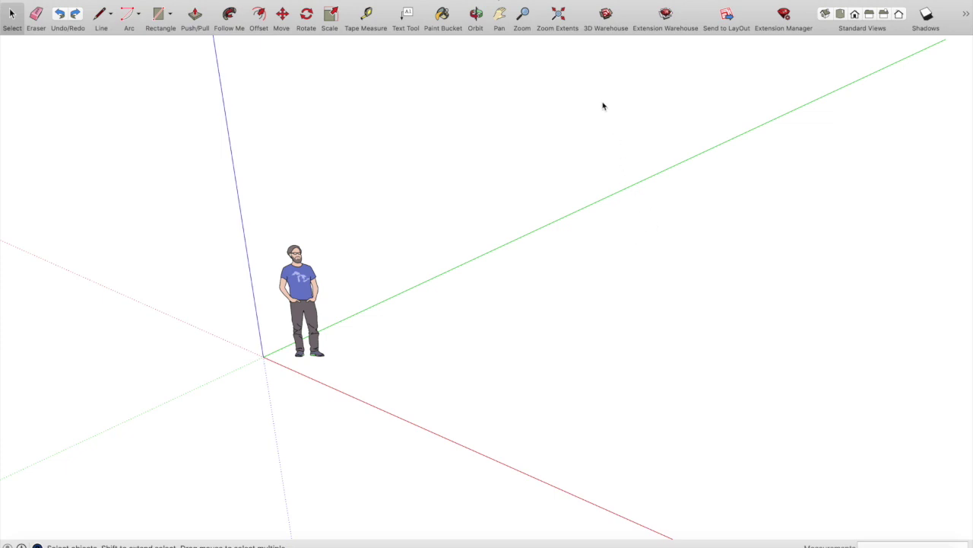
Customize the toolbar by adding the From Scratch and Smoove sandbox tools beside Zoom Extents.
right_click(581, 15)
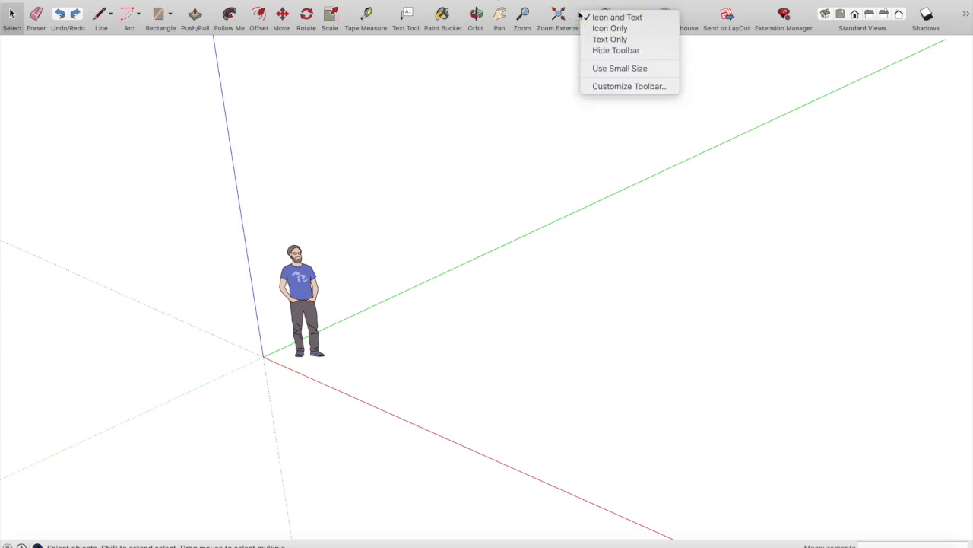
left_click(615, 87)
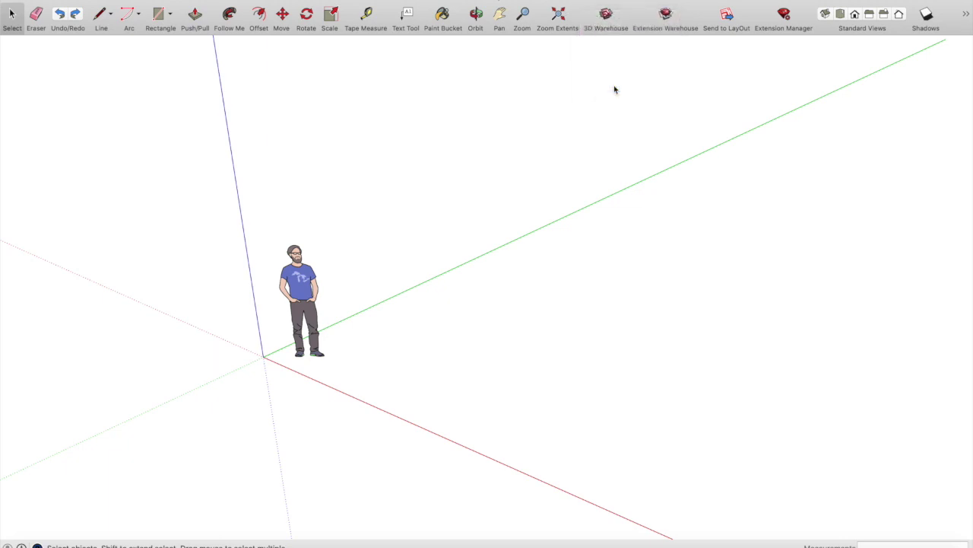
scroll(531, 206, "down", 5)
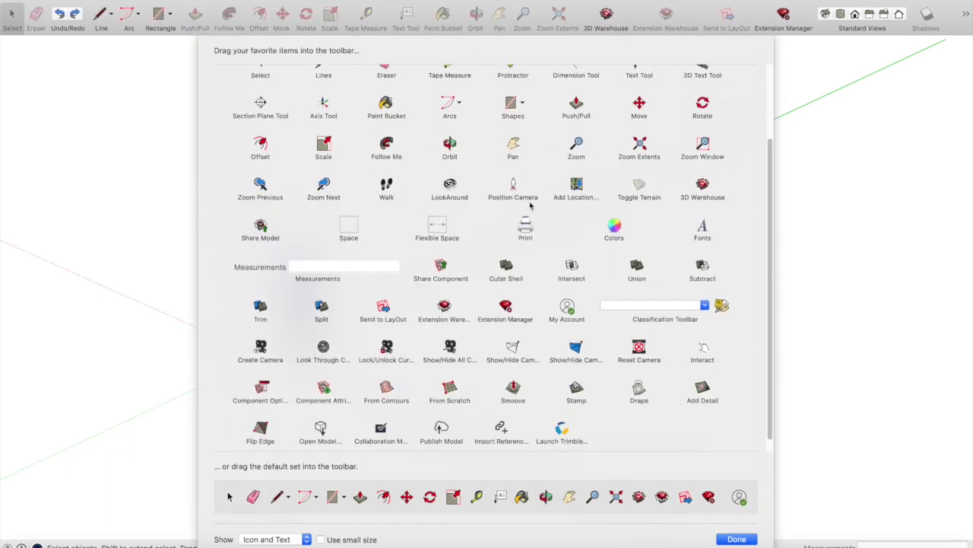
scroll(487, 289, "down", 2)
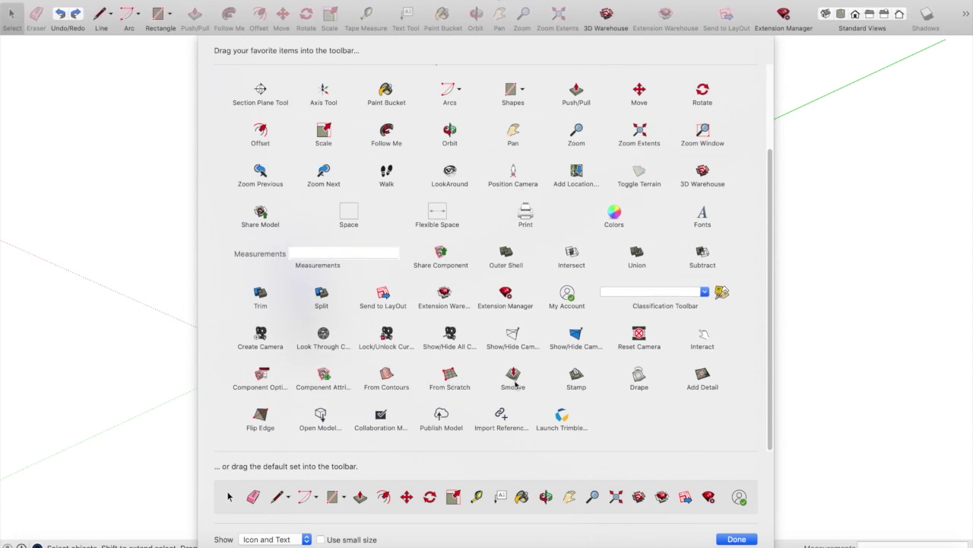
left_click_drag(513, 377, 553, 14)
left_click_drag(513, 375, 578, 17)
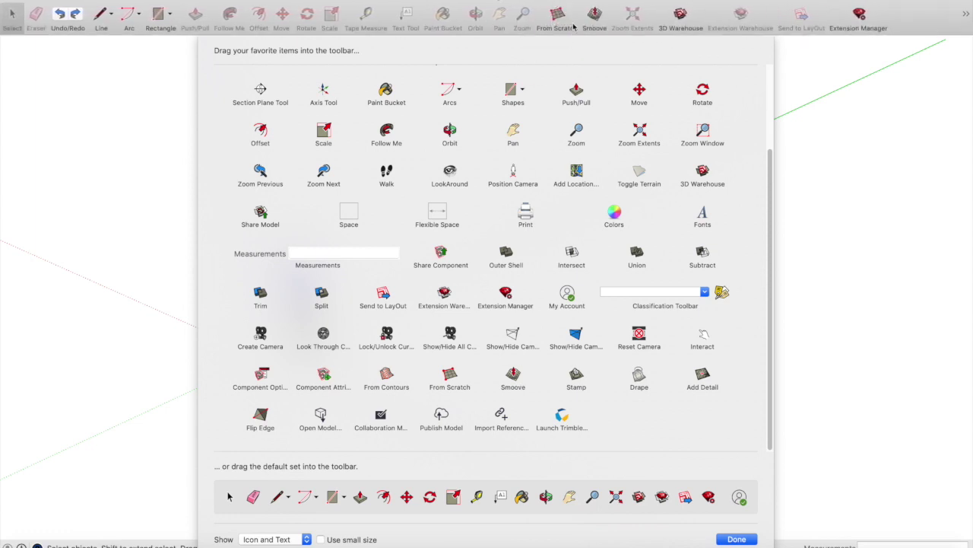
left_click(752, 536)
Draw a From Scratch sandbox grid beside the figure, about 4 cells along the red axis by 7 along the green.
left_click(730, 310)
middle_click_drag(798, 299, 835, 295)
key("o")
left_click_drag(835, 295, 969, 322)
key("space")
middle_click_drag(647, 285, 663, 168)
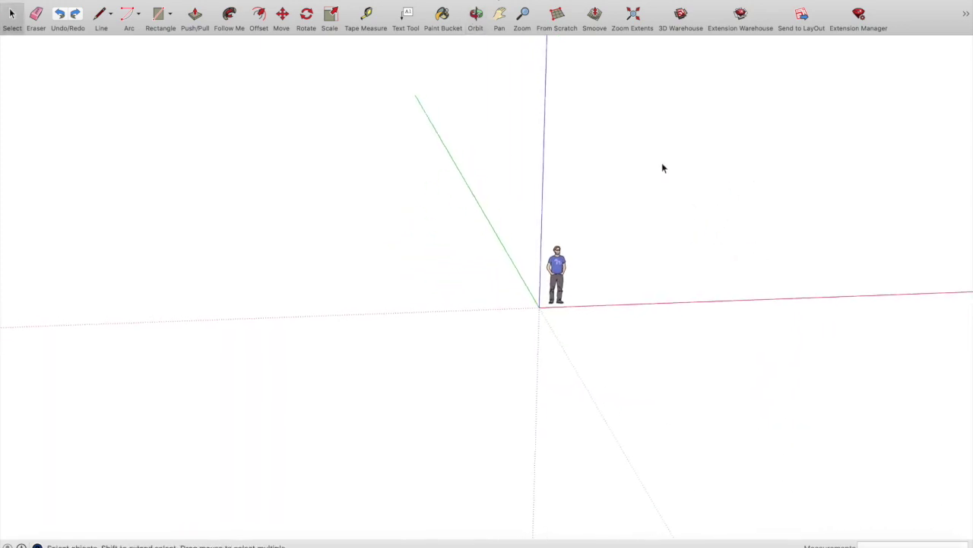
left_click(556, 18)
left_click(568, 290)
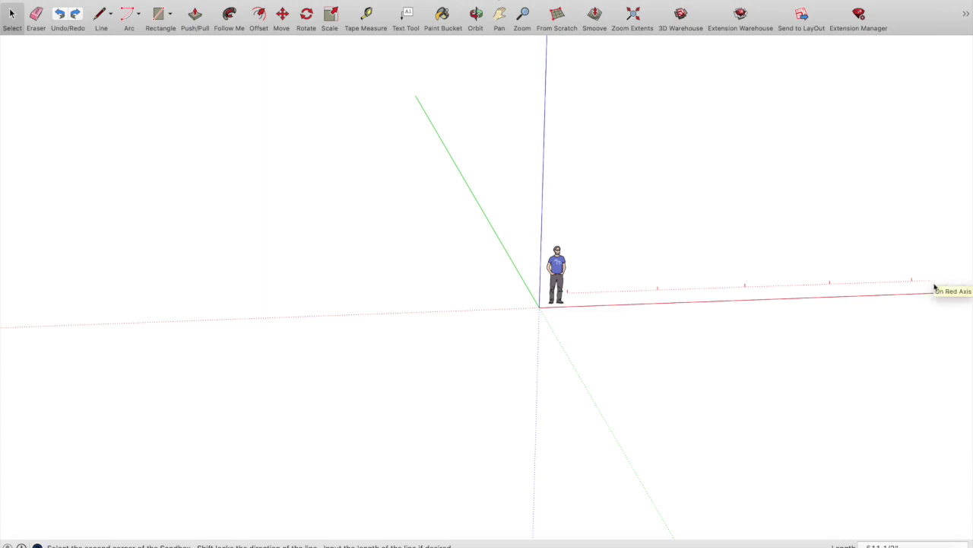
left_click(941, 277)
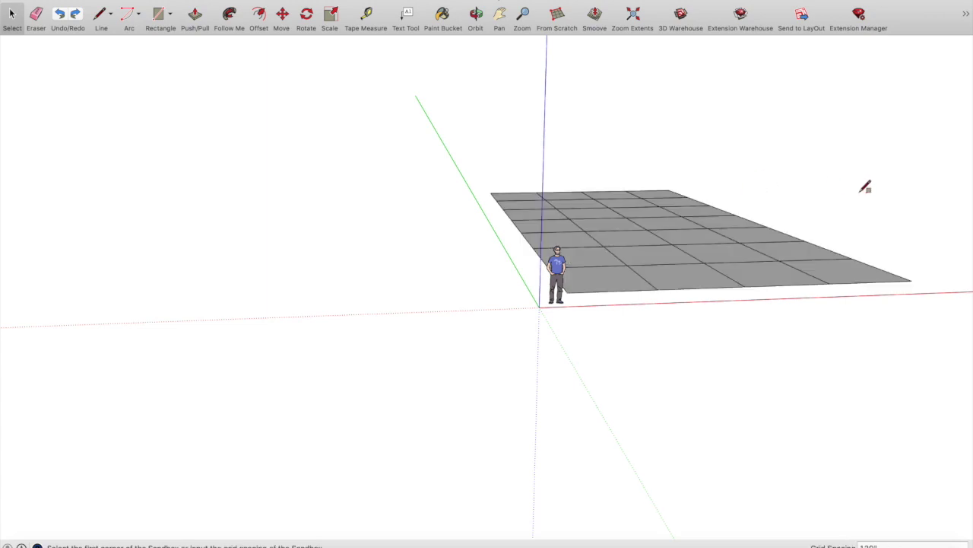
Undo the sandbox grid just drawn.
scroll(882, 190, "down", 3)
scroll(898, 168, "up", 5)
middle_click_drag(895, 163, 393, 251)
scroll(393, 252, "down", 5)
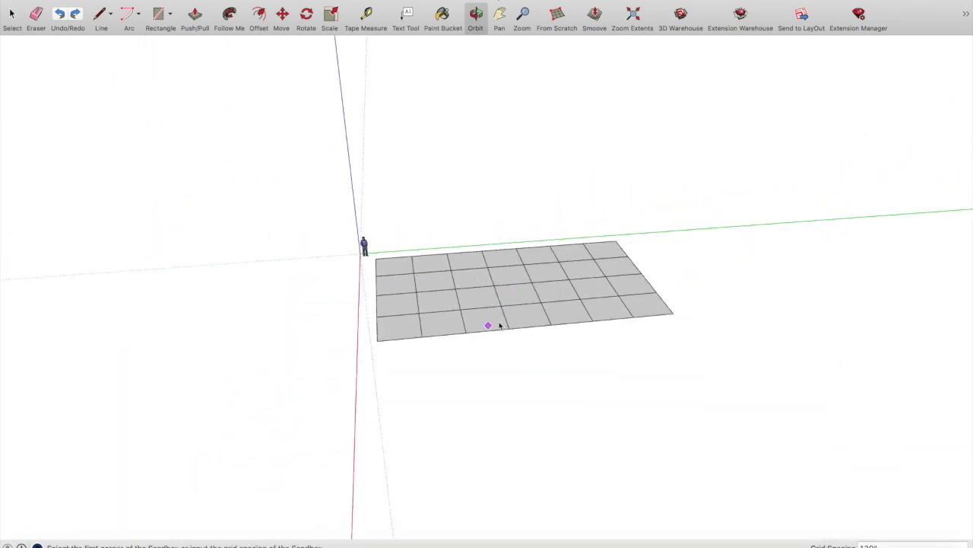
key("super+z")
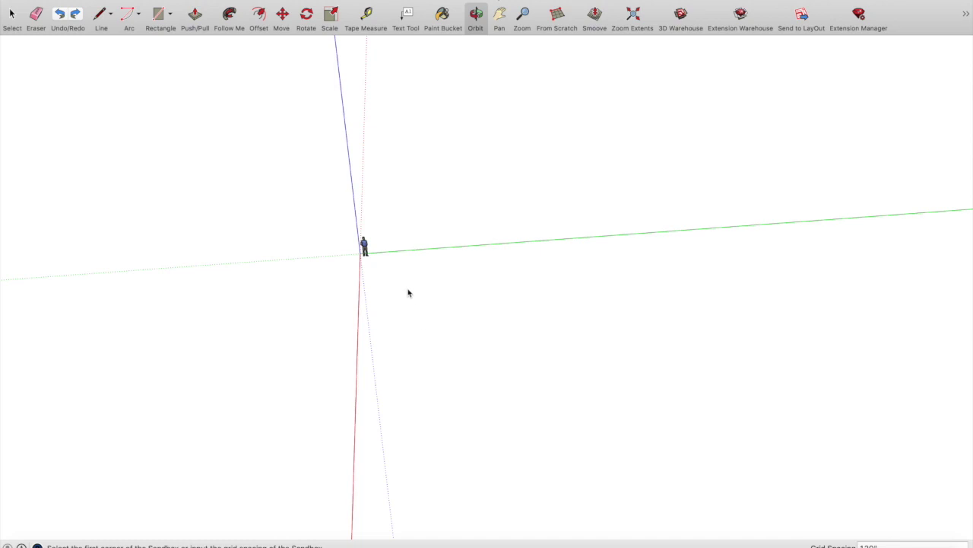
Draw a new From Scratch sandbox grid starting beside the figure, about 10 cells along the green axis and 9 along the red.
left_click(549, 19)
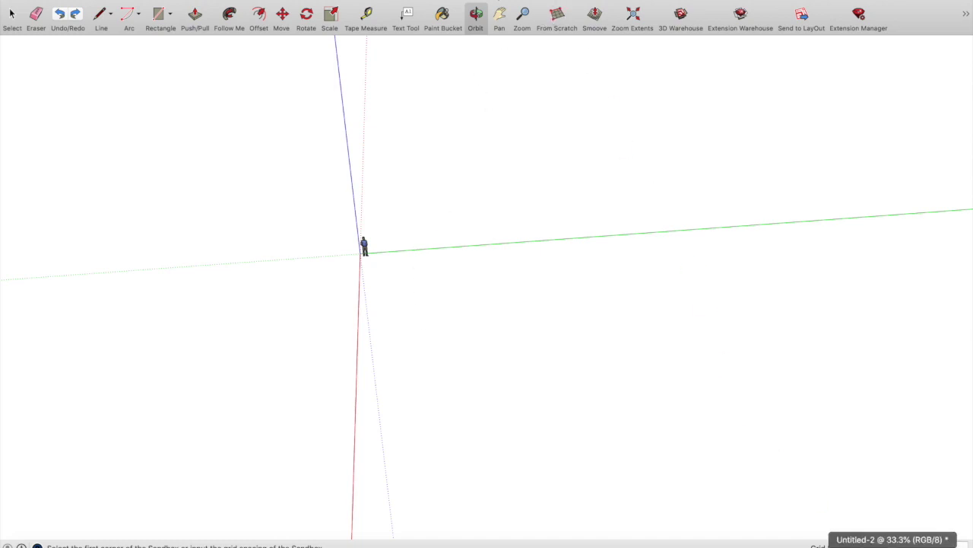
left_click(879, 545)
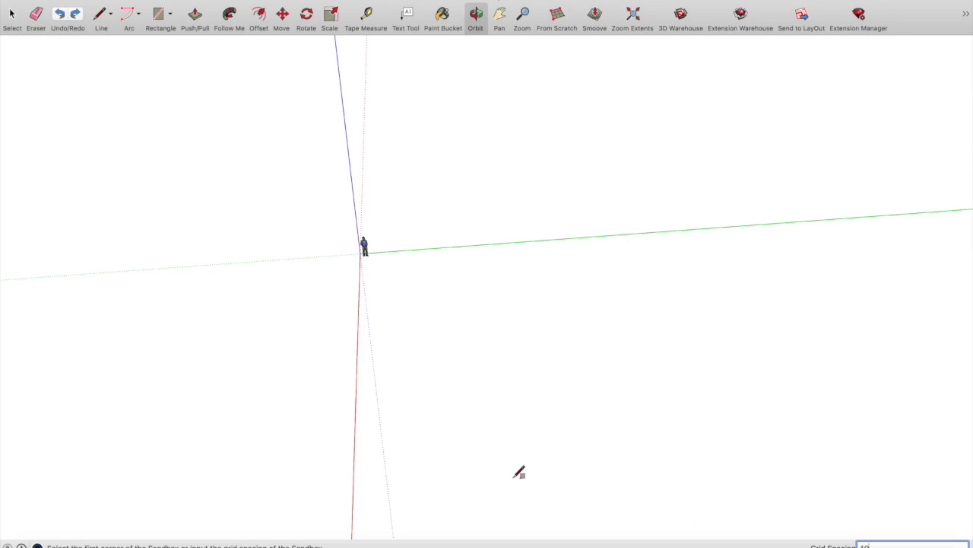
left_click(367, 260)
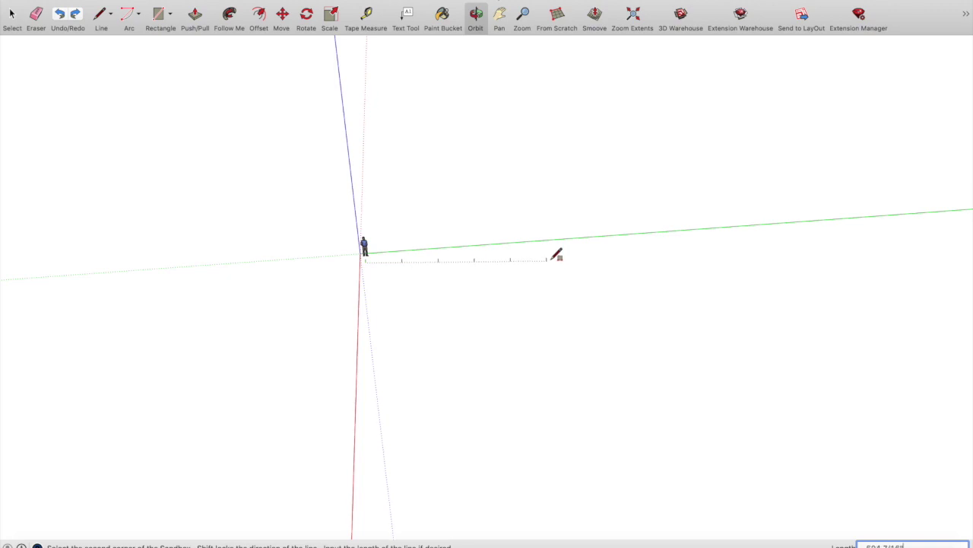
left_click(718, 235)
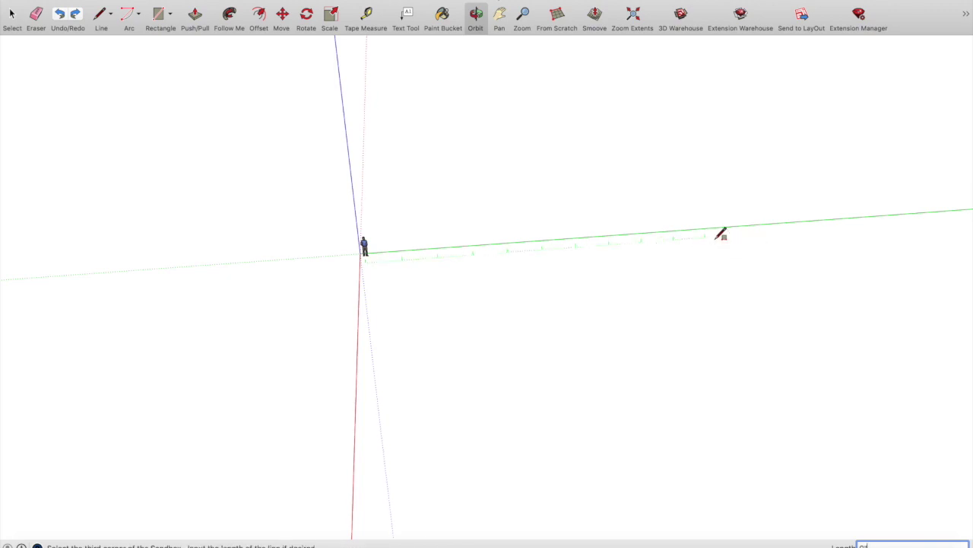
scroll(818, 495, "down", 3)
left_click(820, 497)
scroll(907, 420, "down", 2)
scroll(912, 444, "up", 2)
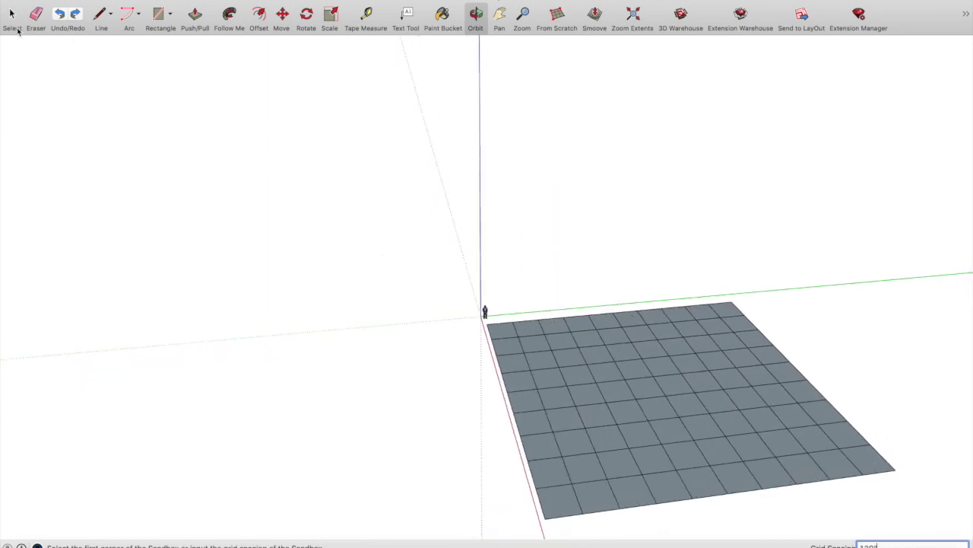
Explode the sandbox grid group into editable geometry and deselect it.
left_click(17, 29)
triple_click(705, 419)
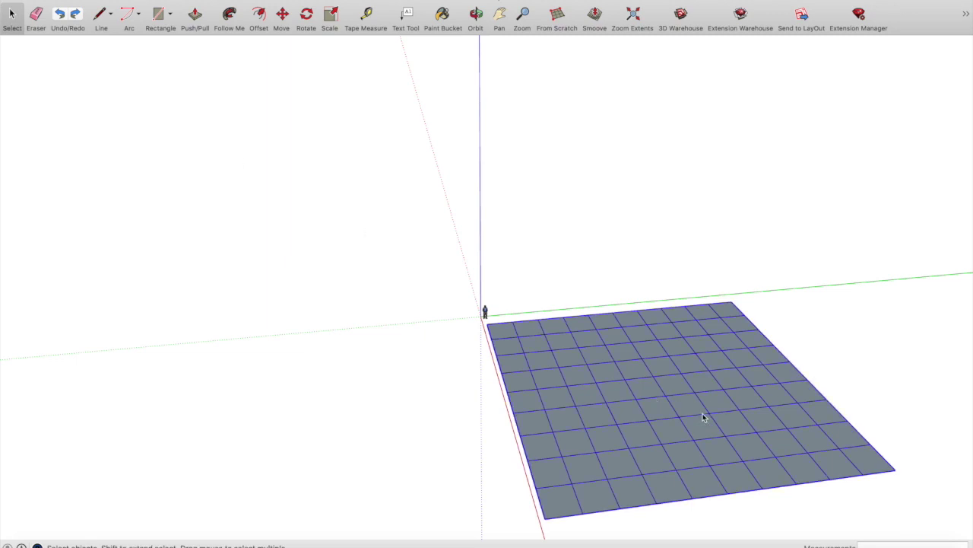
right_click(646, 393)
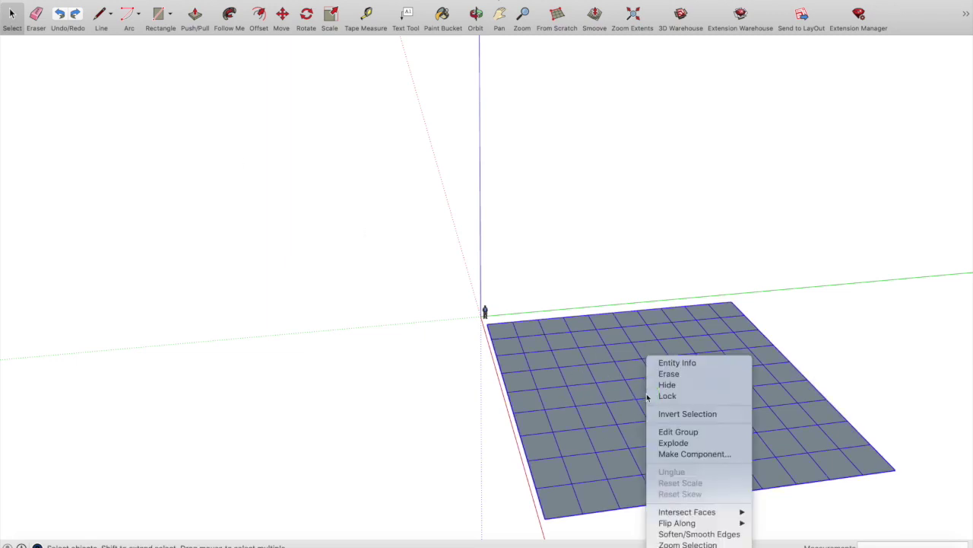
left_click(674, 443)
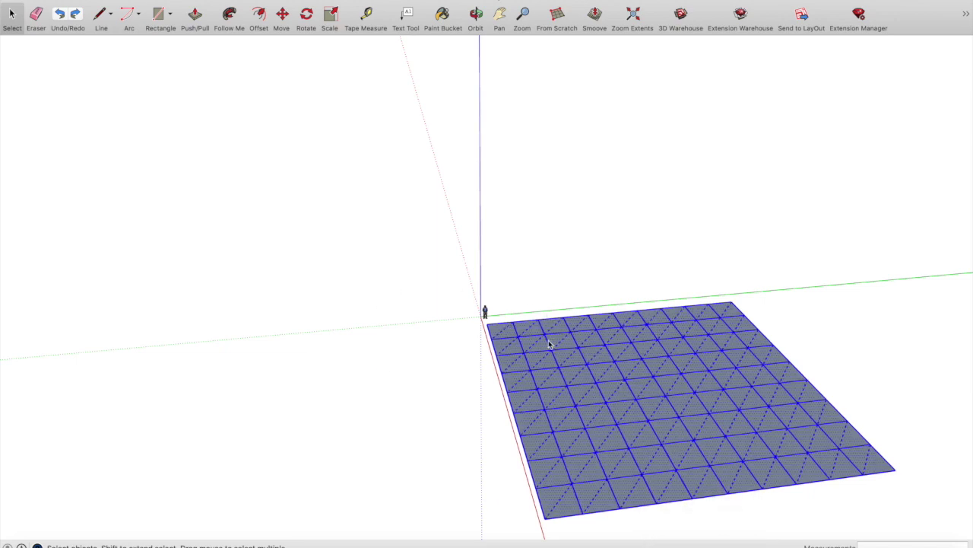
scroll(775, 382, "down", 3)
scroll(886, 470, "up", 3)
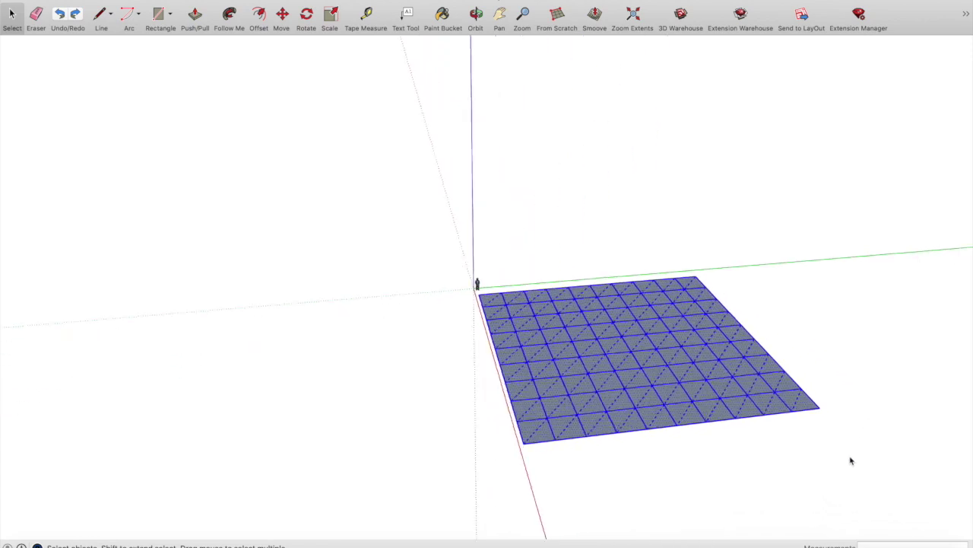
scroll(696, 374, "up", 2)
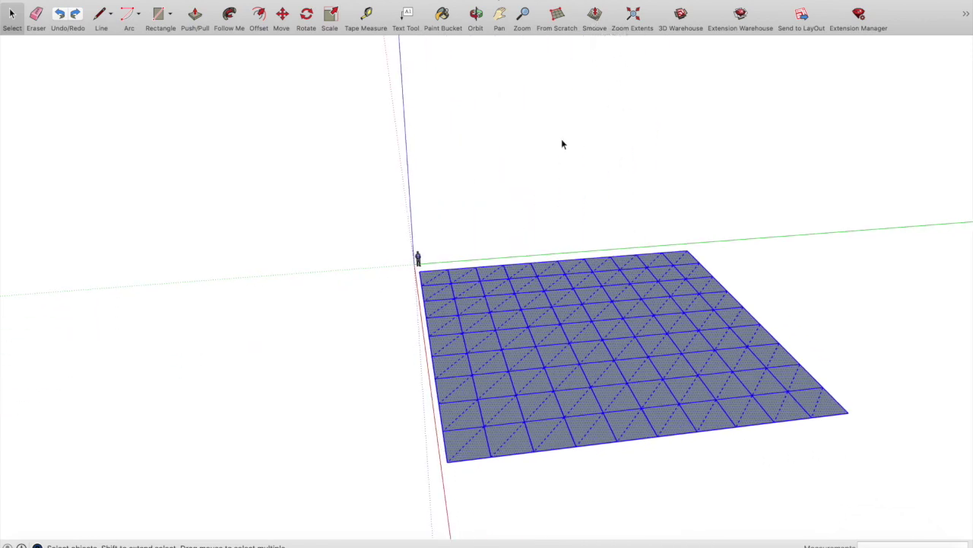
left_click(532, 189)
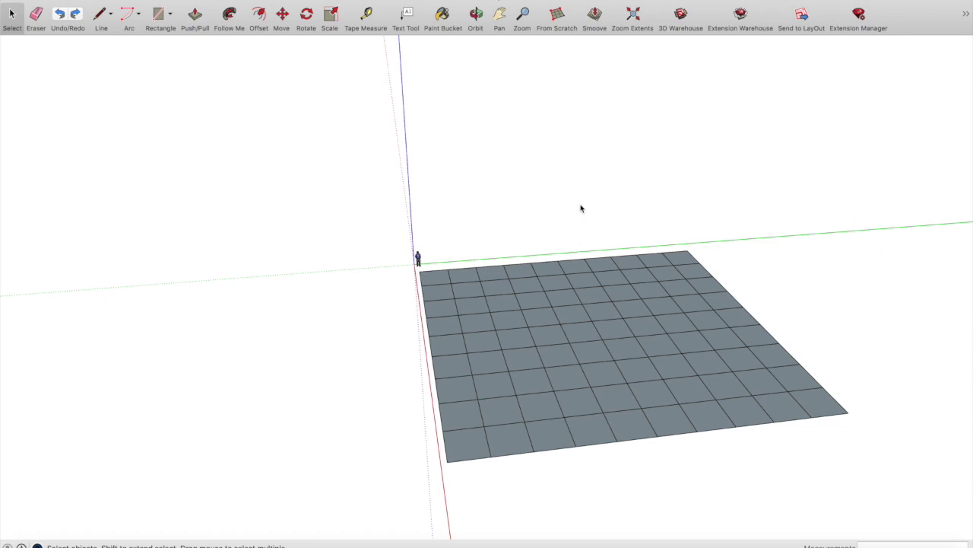
Raise four hills with Smoove across the side of the mesh farthest from the green axis.
left_click(595, 19)
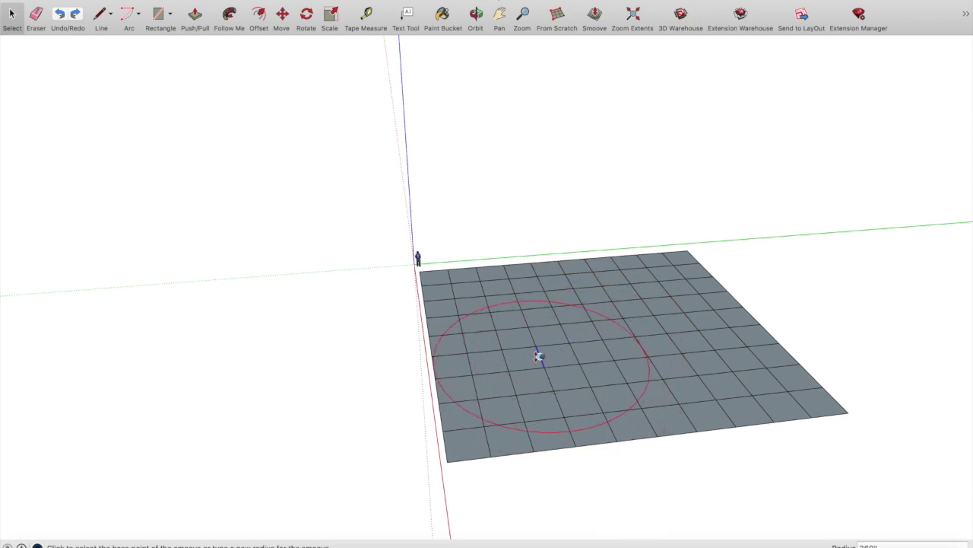
left_click(515, 394)
left_click(516, 371)
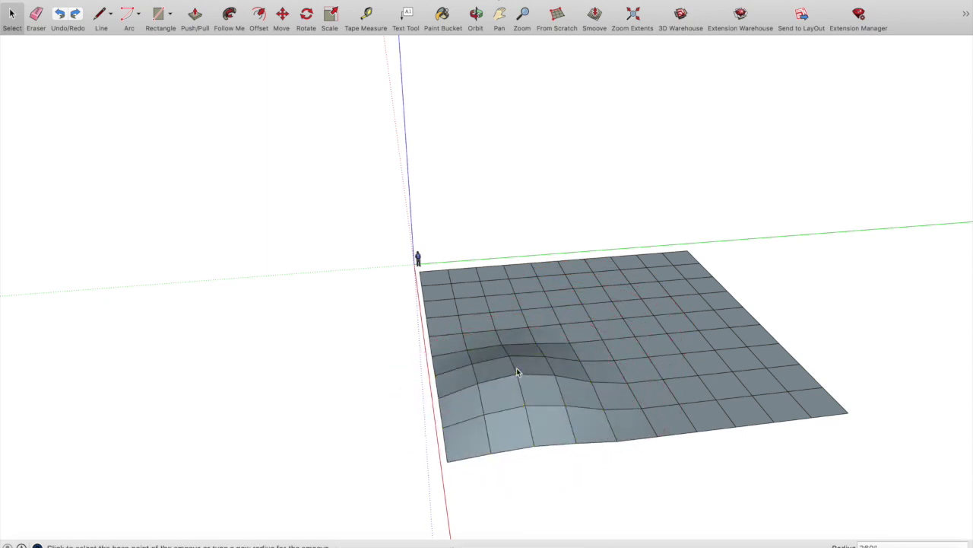
left_click(452, 456)
left_click(456, 417)
left_click(646, 400)
left_click(652, 372)
left_click(777, 377)
left_click(787, 365)
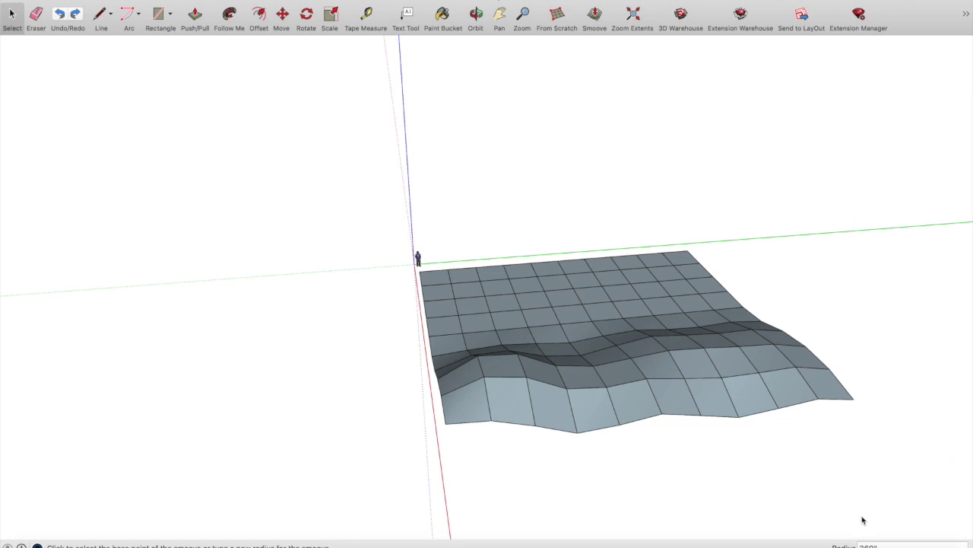
Set the Smoove radius to 100 inches and raise a small peak near the mesh's far corner along the green axis.
left_click_drag(886, 545, 844, 546)
type("100")
key("Return")
left_click(657, 285)
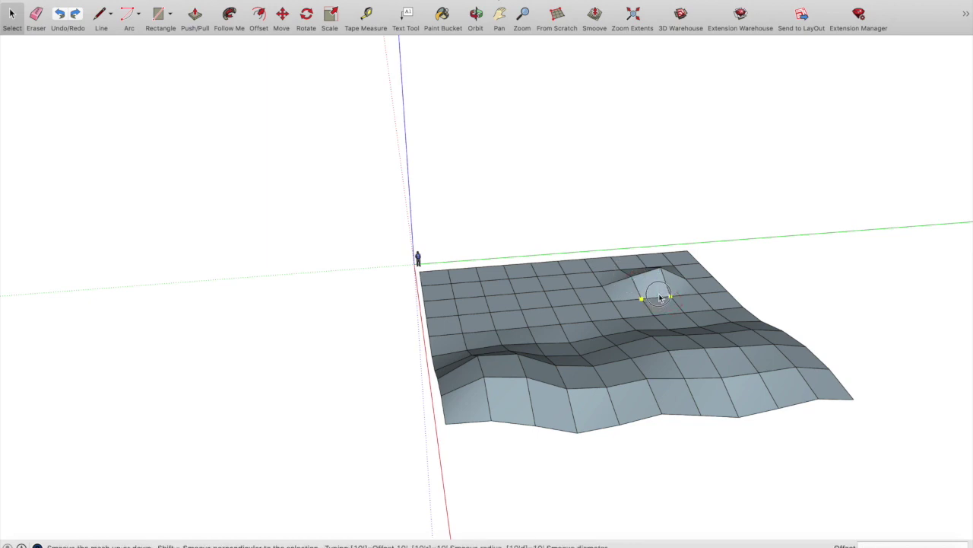
left_click(652, 283)
Set the Smoove radius to 300 inches and raise the mesh corner beside the small peak and the outermost corner.
middle_click_drag(738, 254, 69, 196)
scroll(380, 462, "down", 8)
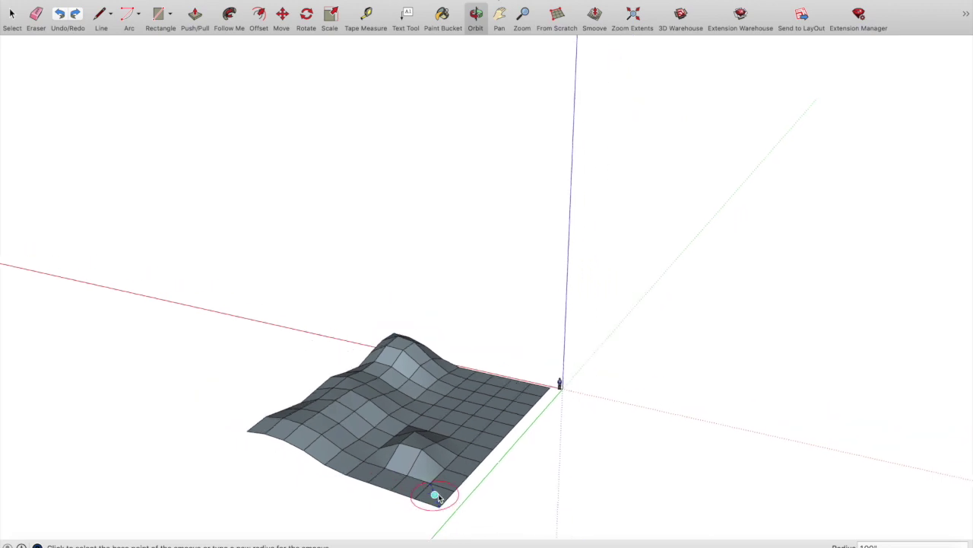
scroll(444, 455, "up", 8)
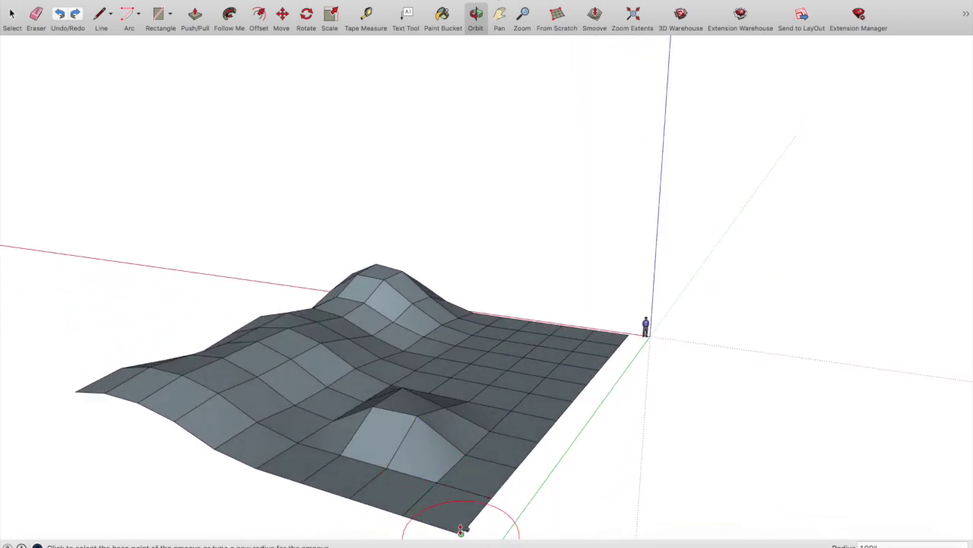
left_click(867, 545)
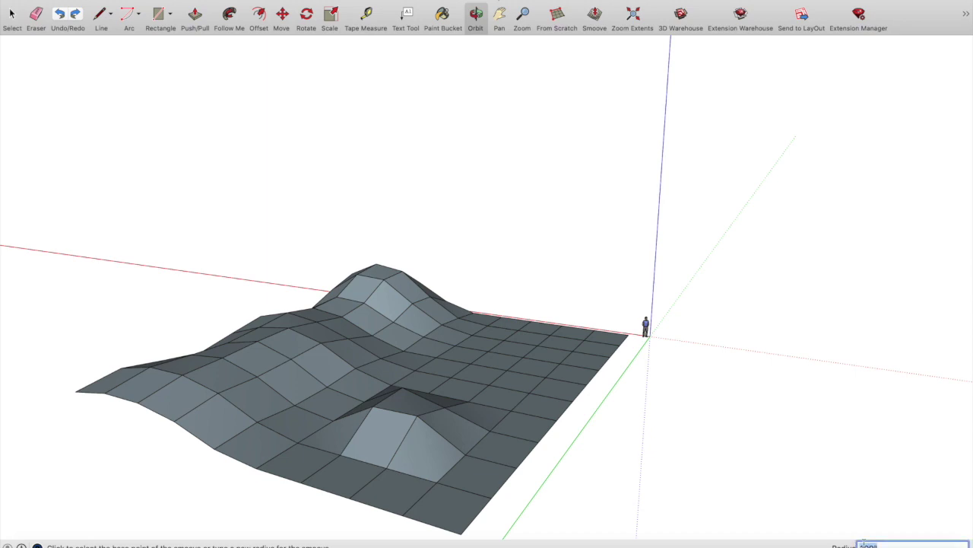
type("300")
key("Return")
left_click(441, 492)
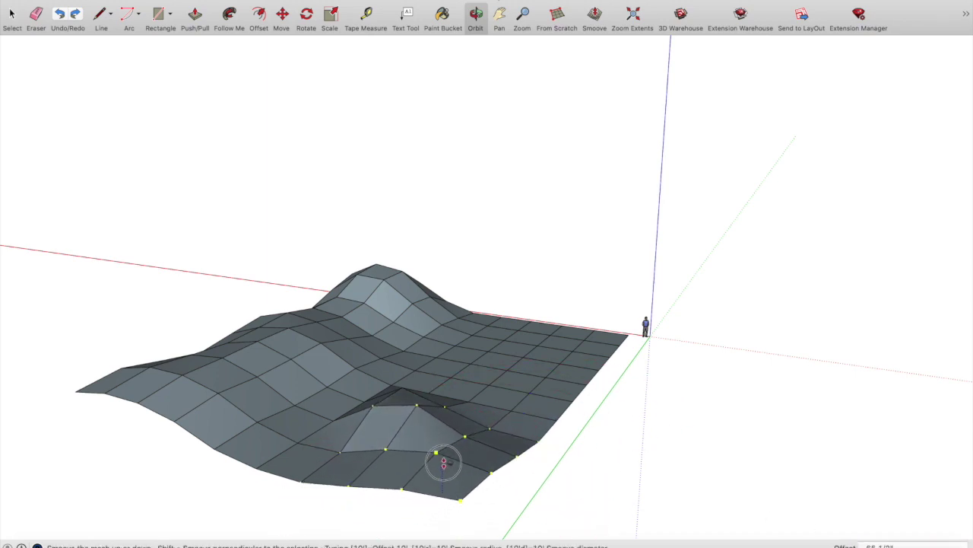
left_click(444, 464)
left_click_drag(450, 380, 450, 368)
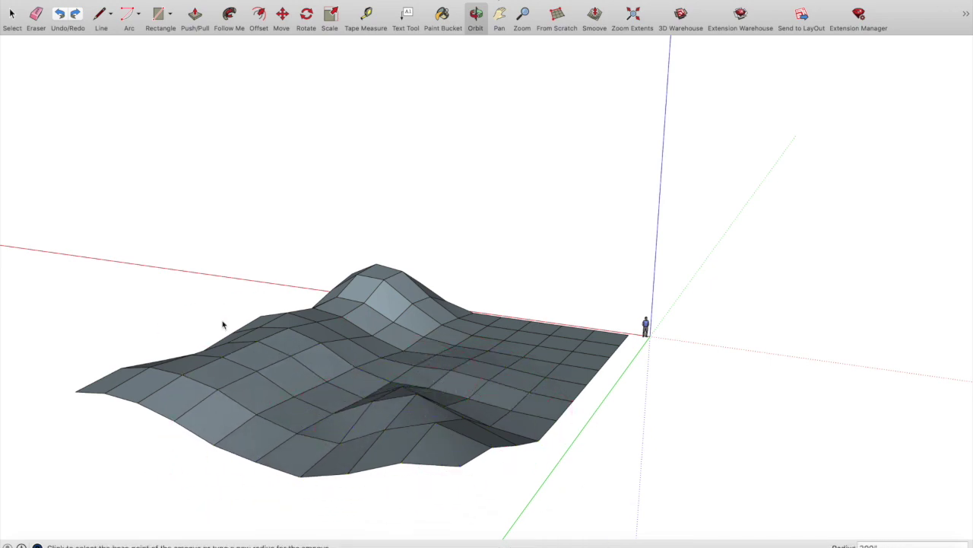
left_click_drag(77, 388, 82, 368)
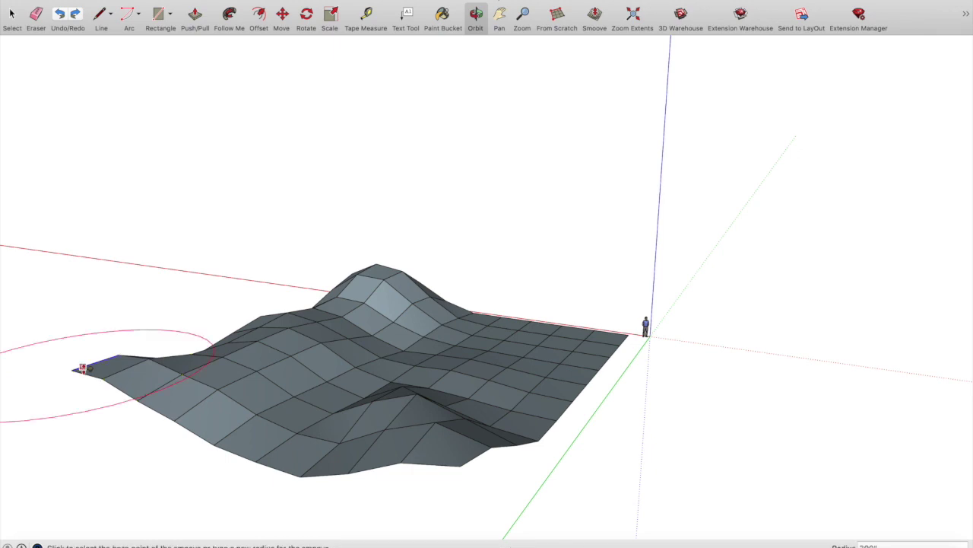
Draw a vertical line down from the raised mesh corner and a second line to the flat corner near the figure, closing the side face.
scroll(424, 299, "down", 5)
middle_click_drag(528, 322, 232, 353)
scroll(287, 315, "up", 5)
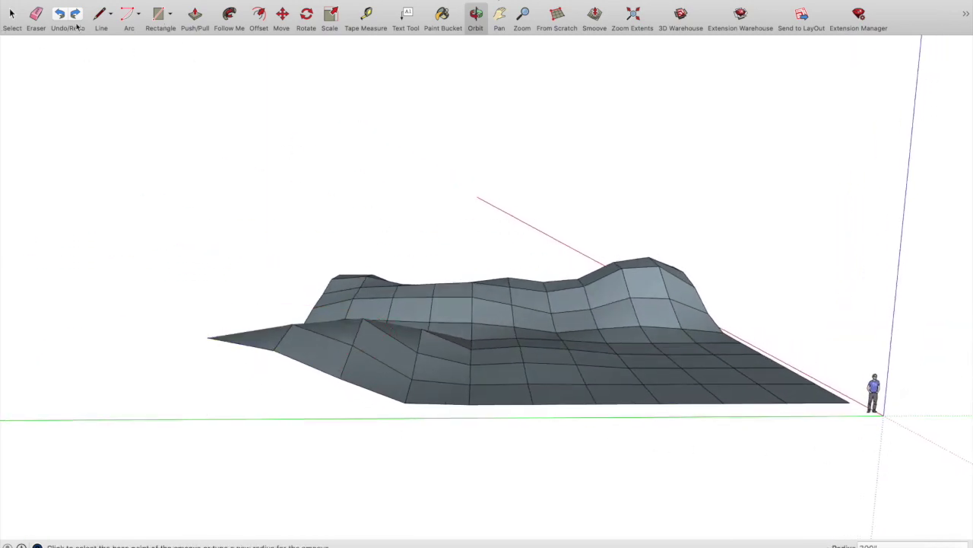
left_click(101, 17)
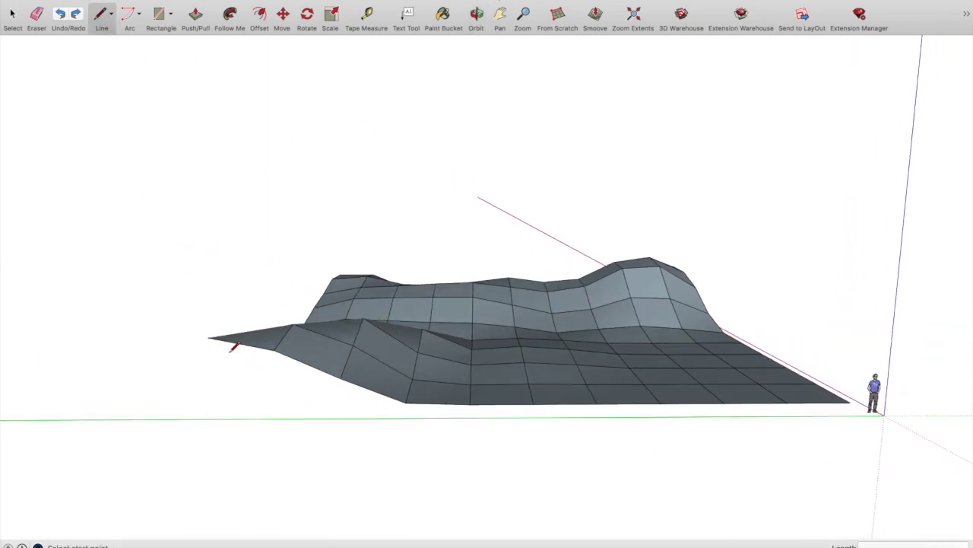
left_click(207, 338)
left_click(213, 418)
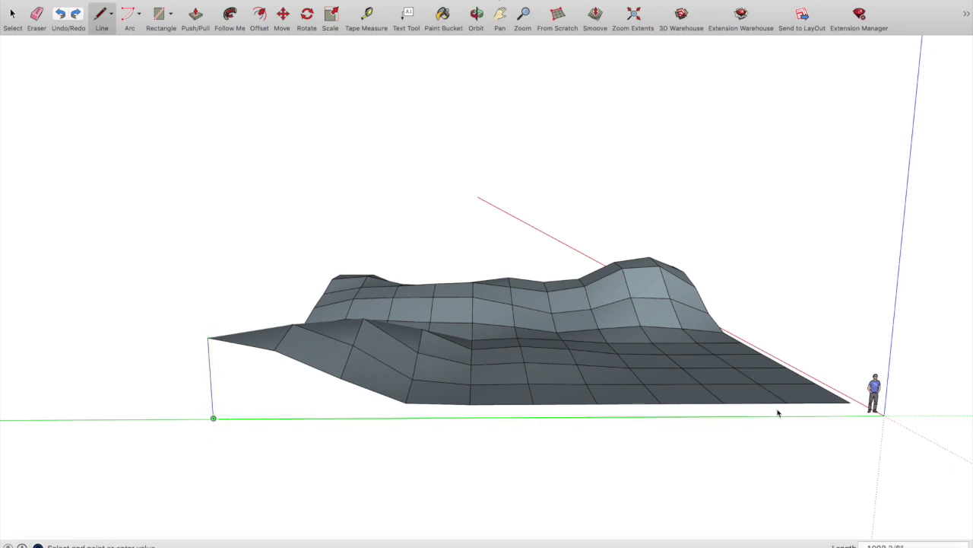
left_click(849, 404)
key("o")
middle_click_drag(217, 286, 735, 302)
scroll(435, 347, "down", 3)
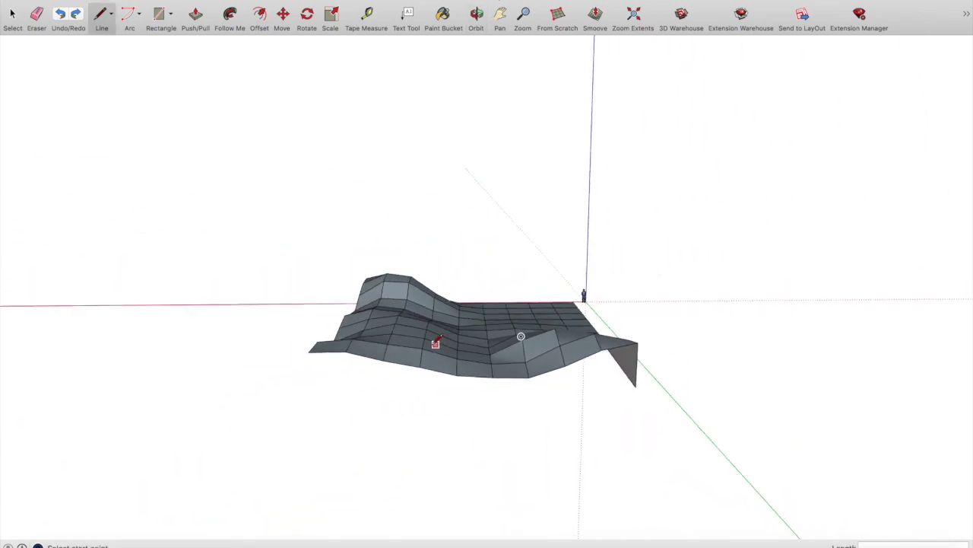
Draw a vertical line down from the terrain's outermost corner and connect it to the base of the opposite corner, closing that side.
left_click(309, 352)
left_click(310, 391)
left_click(636, 388)
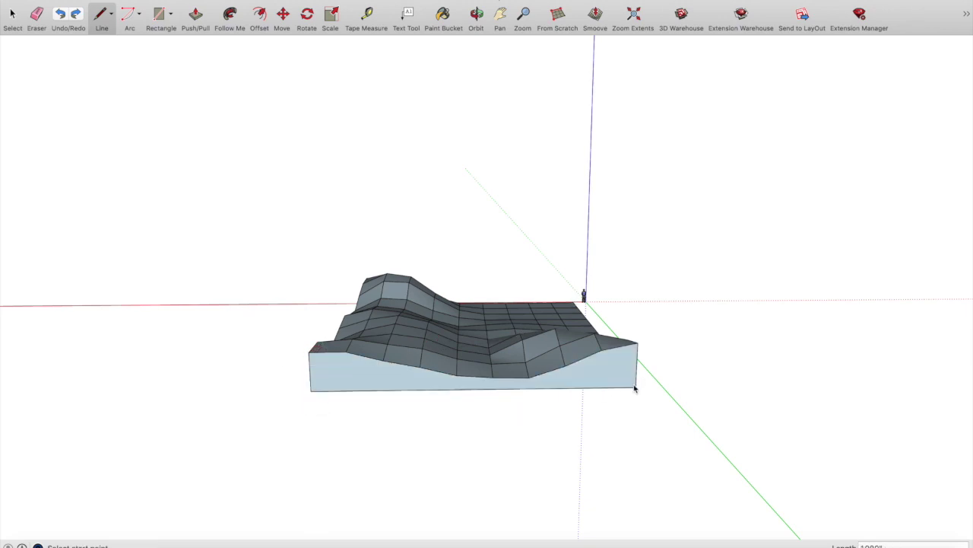
Select the whole terrain with its side faces and open the Soften/Smooth Edges settings for it.
key("o")
middle_click_drag(705, 365, 523, 350)
scroll(445, 354, "up", 4)
middle_click_drag(355, 326, 238, 322)
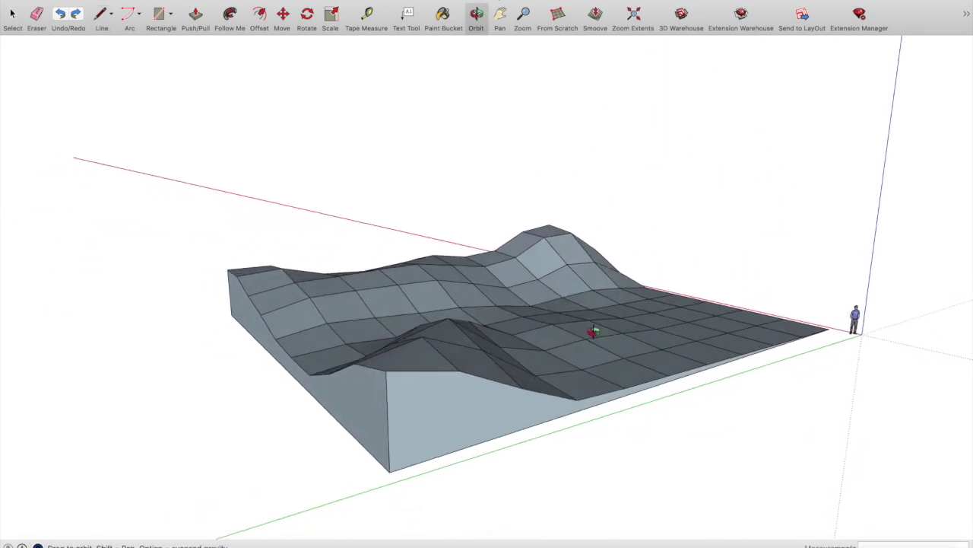
middle_click_drag(817, 404, 681, 415)
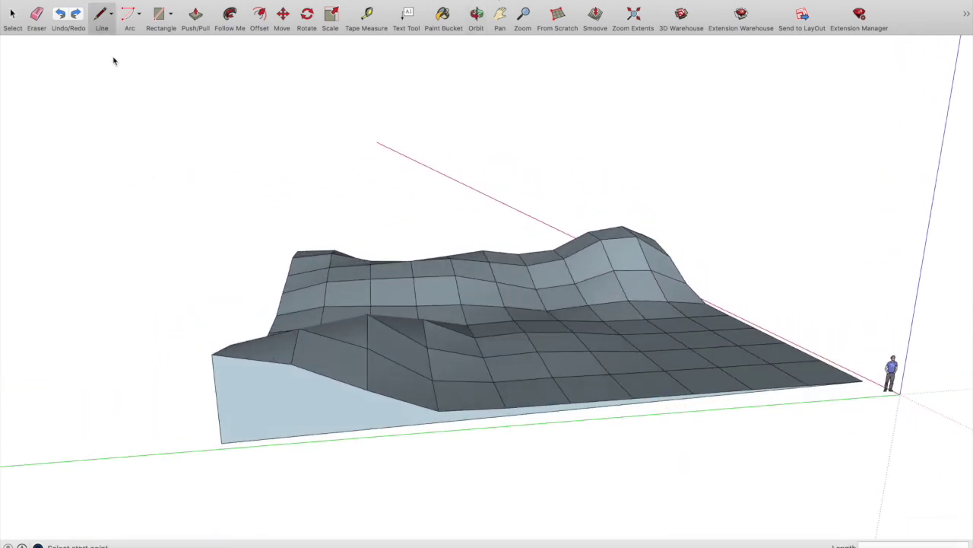
left_click(15, 16)
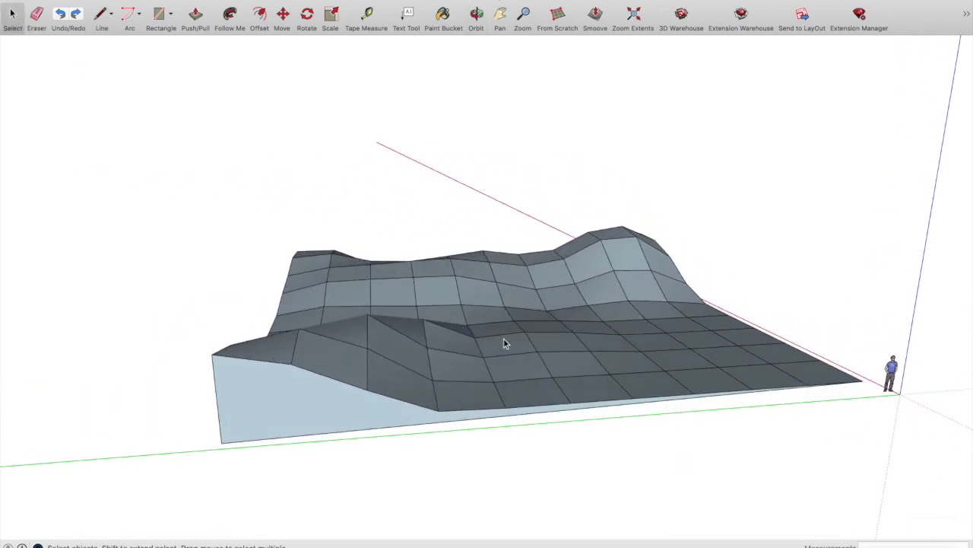
left_click_drag(852, 192, 193, 466)
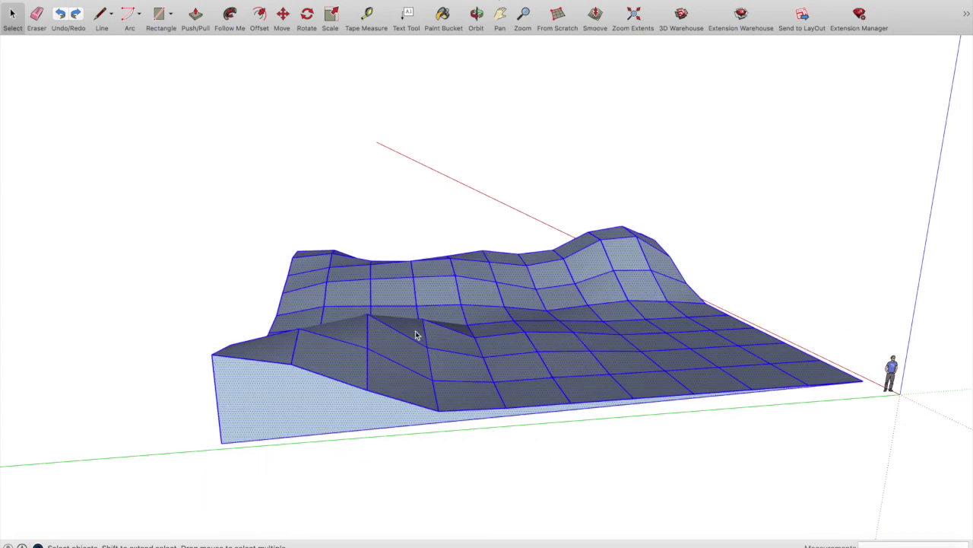
right_click(493, 328)
mouse_move(515, 386)
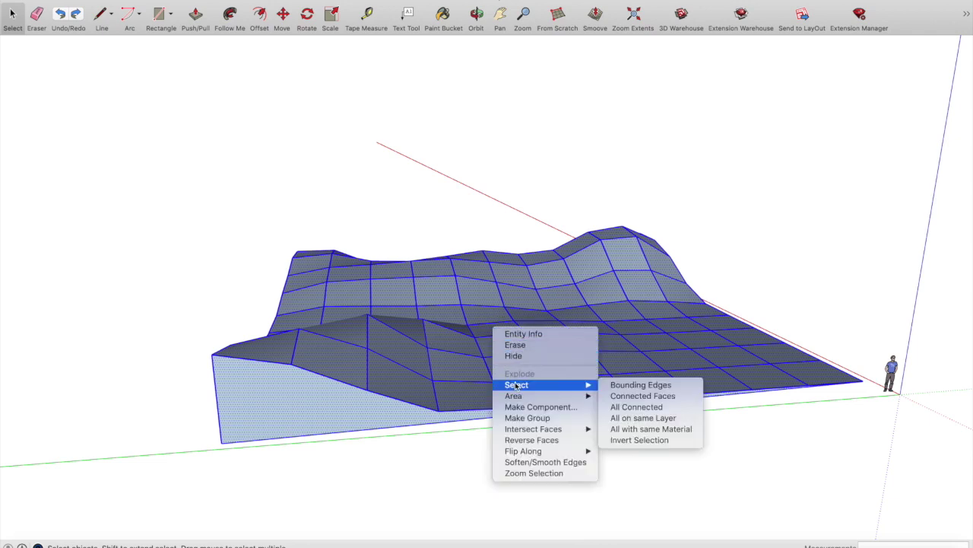
left_click(535, 462)
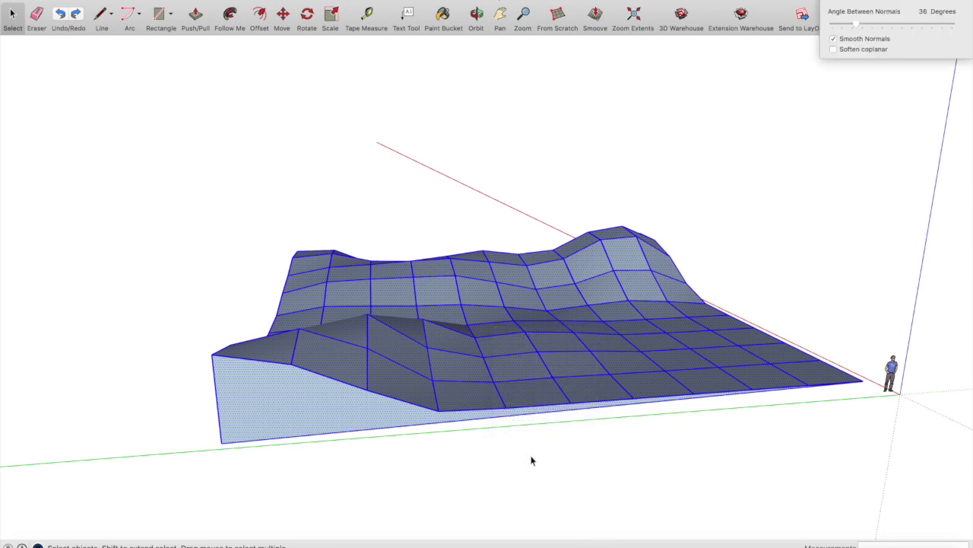
Soften the terrain's edges with a 105-degree angle between normals, enable Soften coplanar and close the settings.
left_click_drag(856, 28, 862, 28)
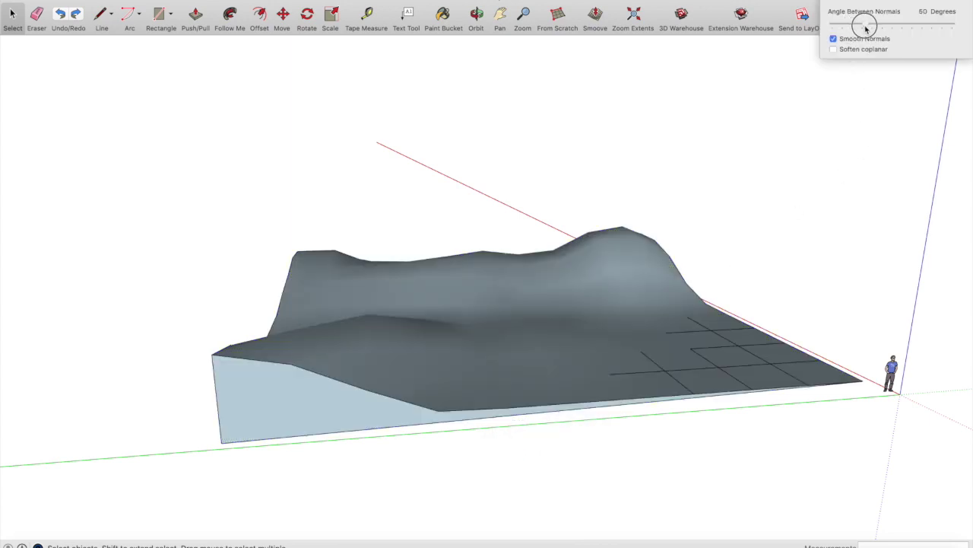
left_click_drag(867, 6, 840, 109)
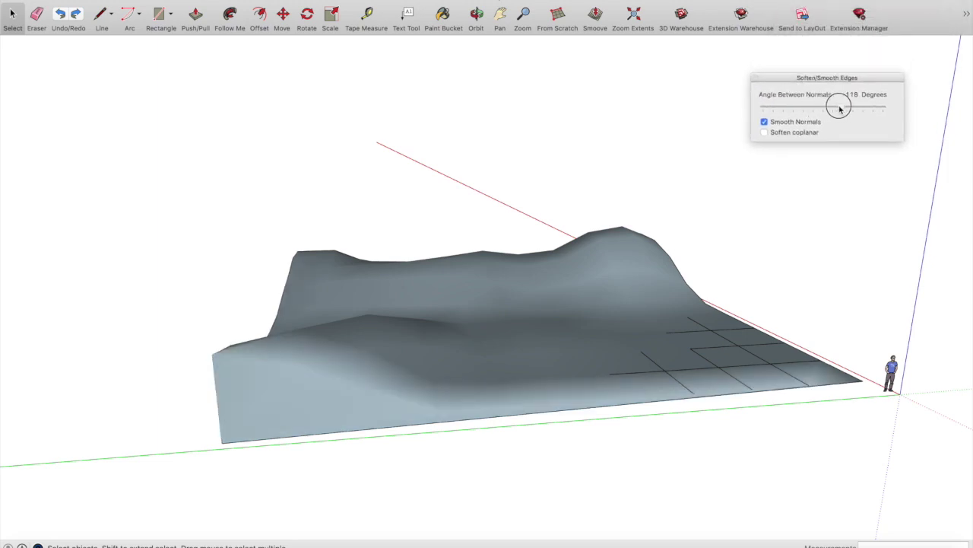
left_click(765, 134)
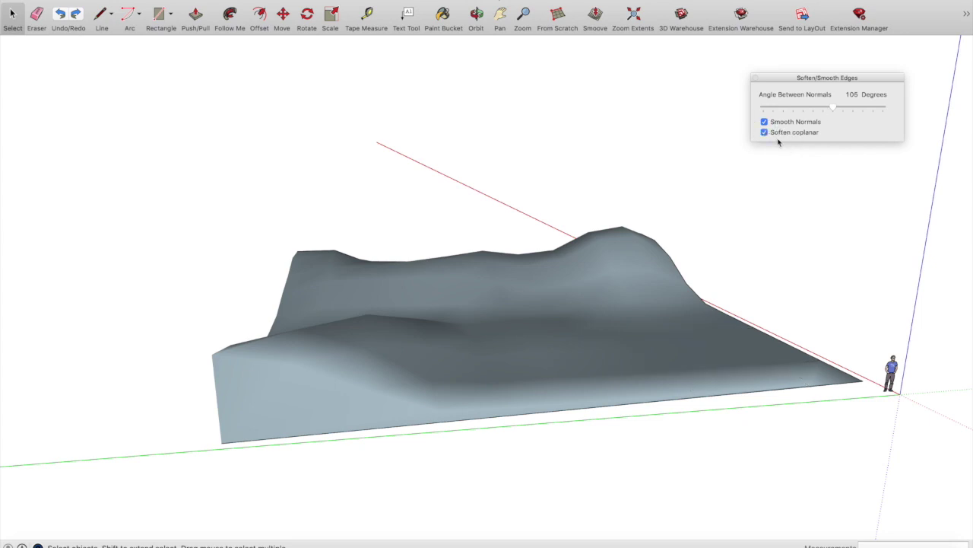
middle_click_drag(773, 243, 662, 264)
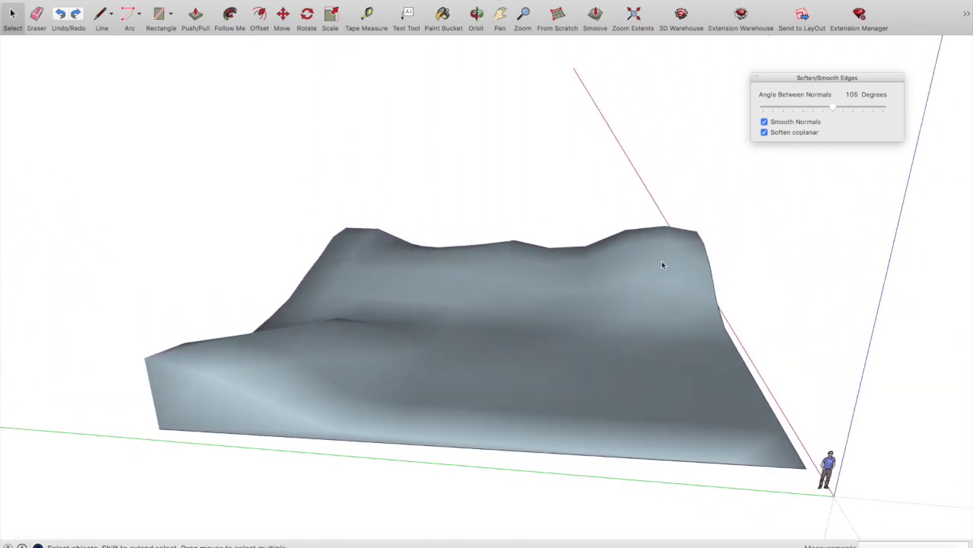
left_click(757, 78)
Select the smoothed terrain and bring up the Landscaping, Fencing and Vegetation materials for the Paint Bucket.
left_click(618, 163)
left_click(532, 404)
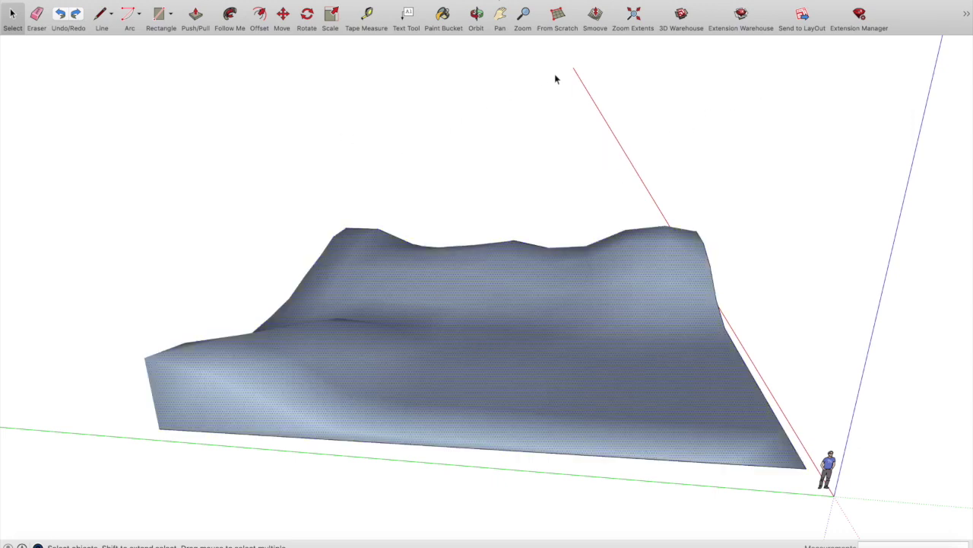
left_click(454, 28)
left_click(33, 58)
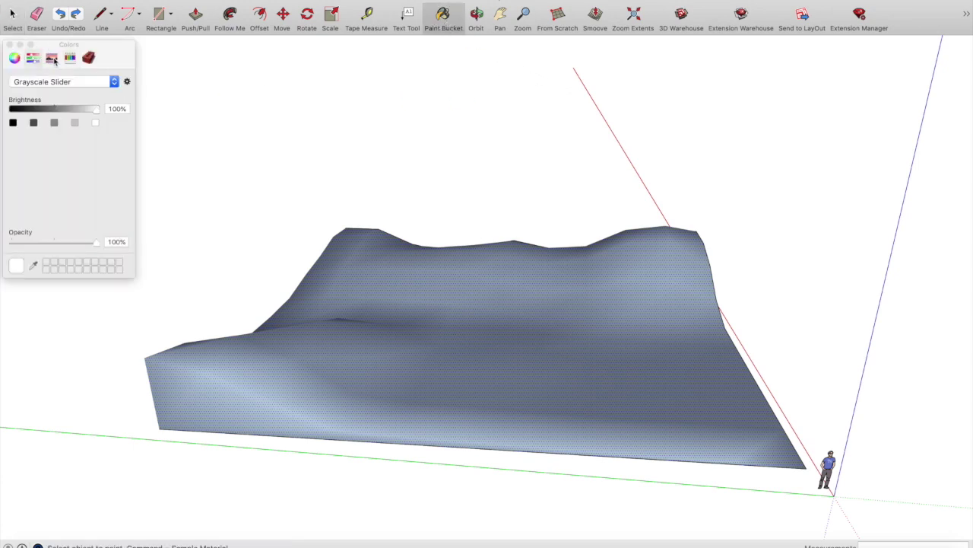
left_click(52, 58)
left_click(88, 58)
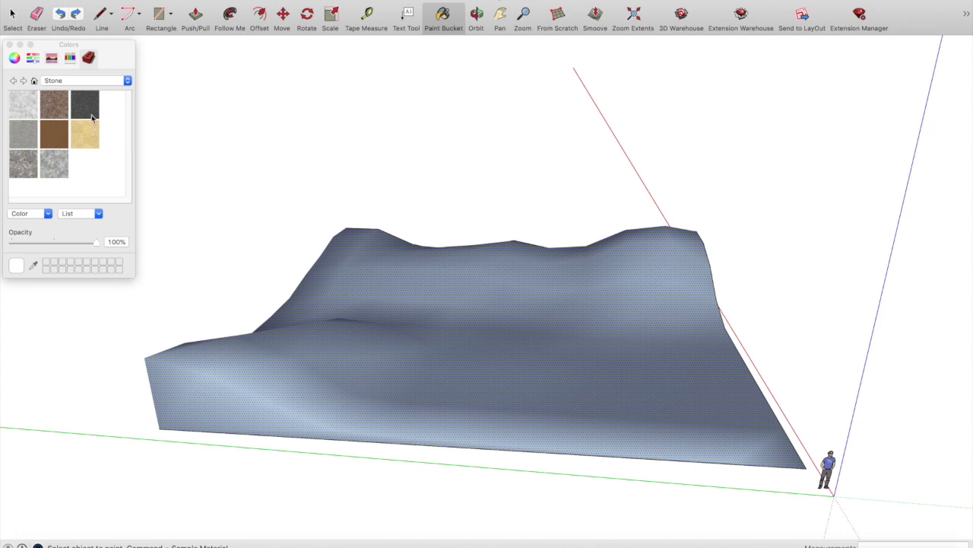
left_click(100, 81)
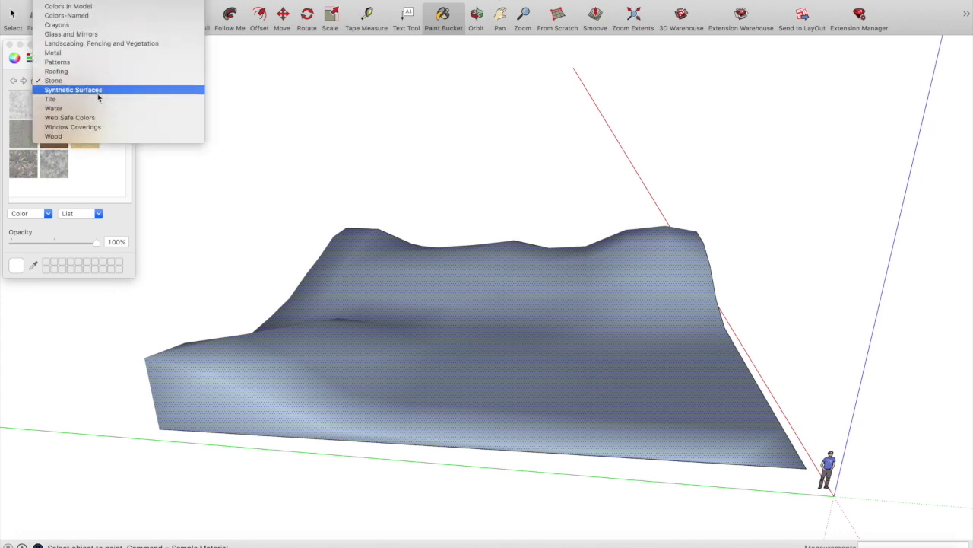
scroll(79, 41, "up", 2)
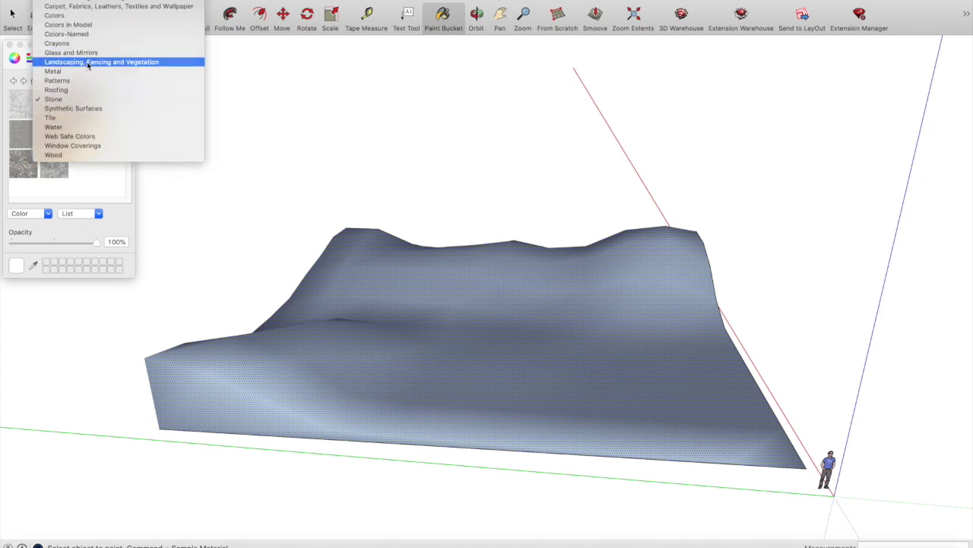
left_click(89, 63)
Paint the selected terrain with the green grass material and close the material browser.
scroll(96, 169, "down", 1)
left_click(96, 169)
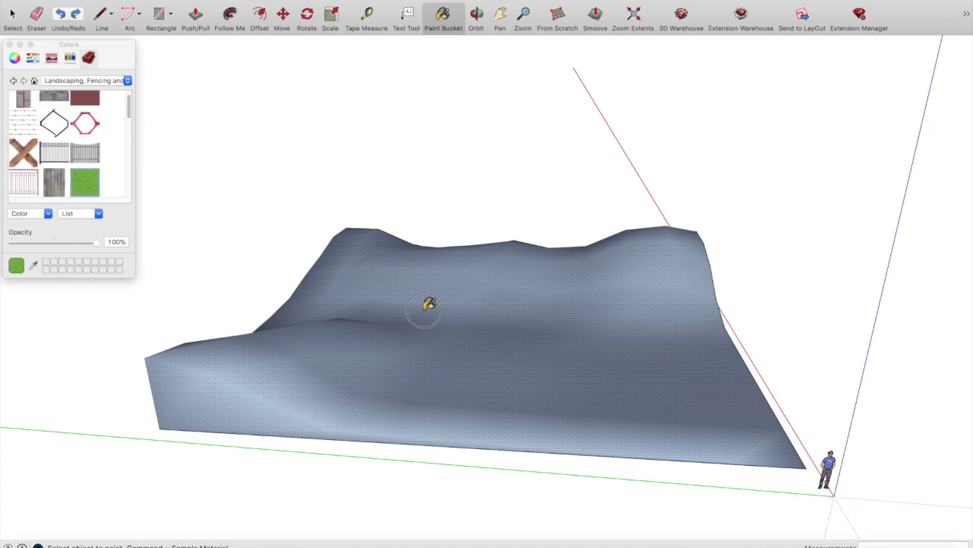
left_click(430, 304)
mouse_move(682, 318)
middle_mouse_down()
mouse_move(508, 294)
mouse_move(597, 305)
mouse_move(702, 284)
middle_mouse_up()
left_click(9, 45)
Draw a horizontal rectangle beside the terrain, beyond its raised corner along the green axis.
left_click(160, 15)
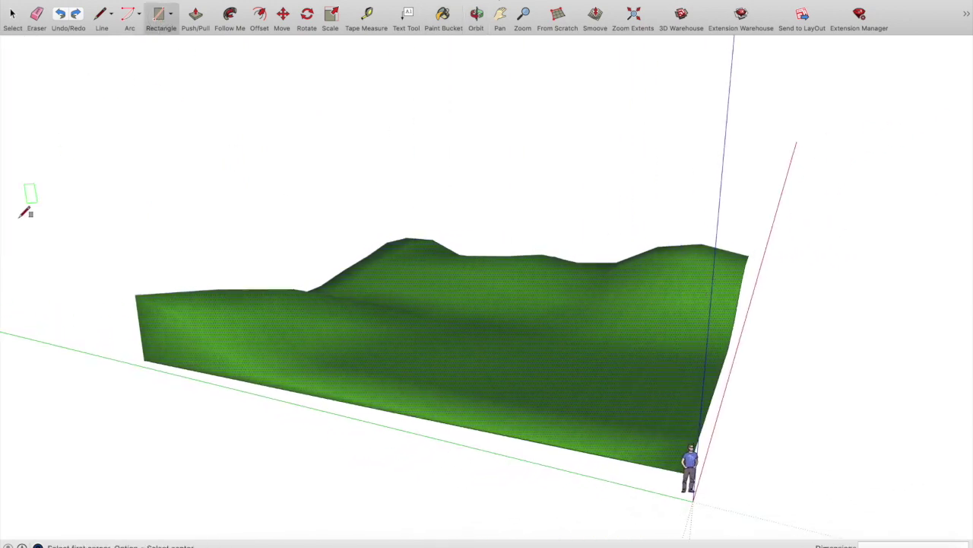
left_click(30, 292)
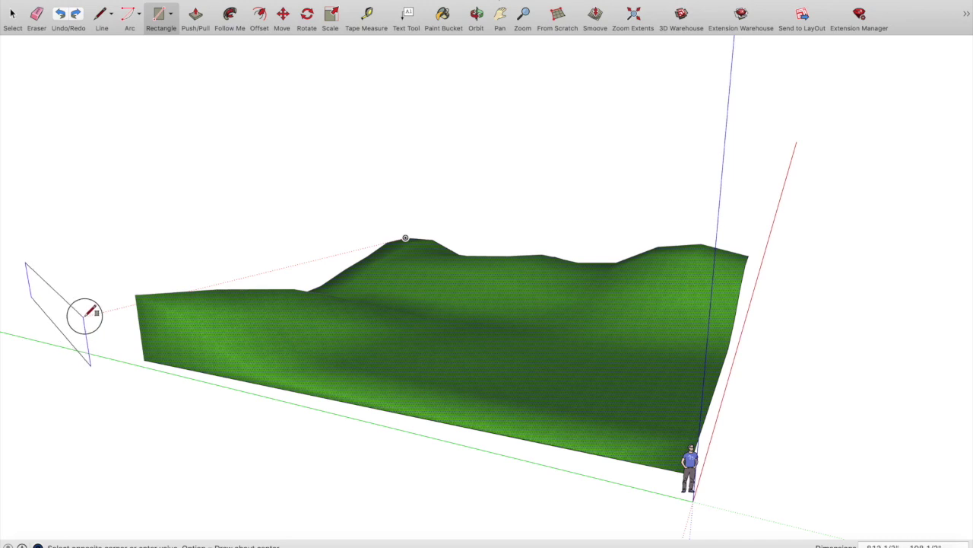
key("Escape")
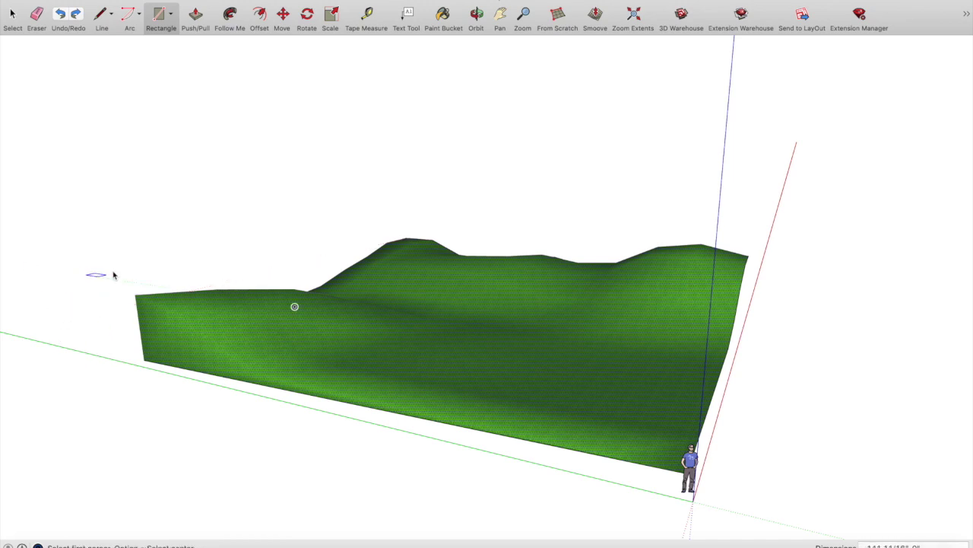
left_click(103, 337)
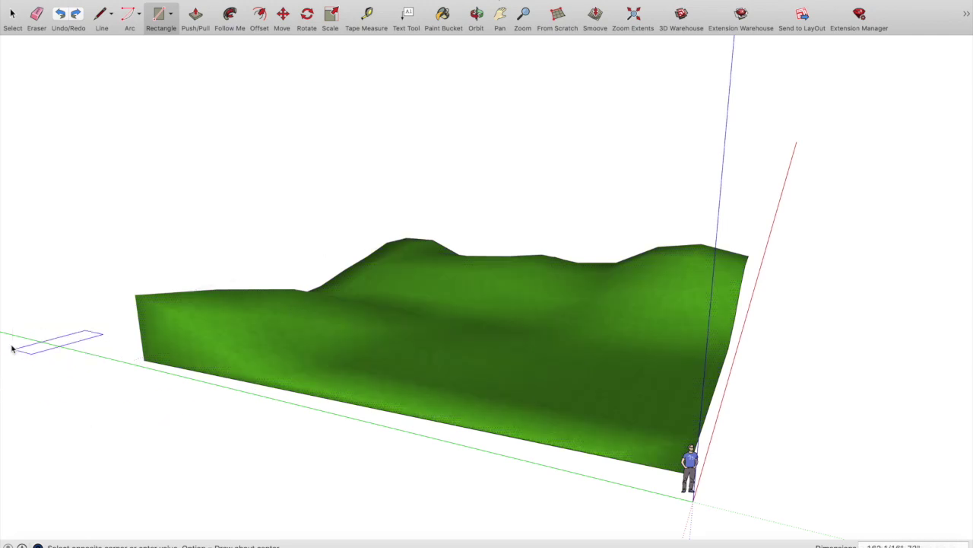
left_click(63, 293)
Push/Pull the rectangle up into a box and push in the end face nearest the terrain to shorten it.
left_click(194, 30)
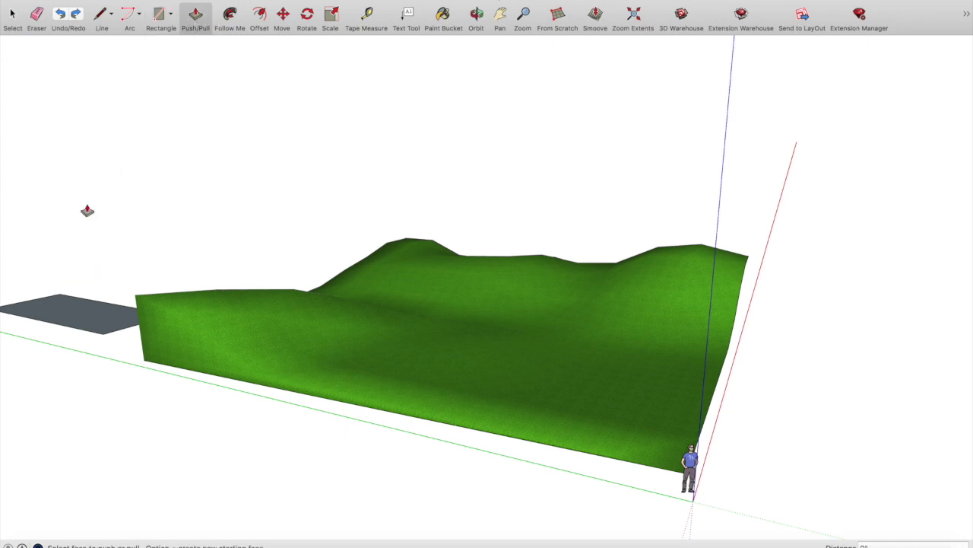
left_click_drag(65, 304, 70, 249)
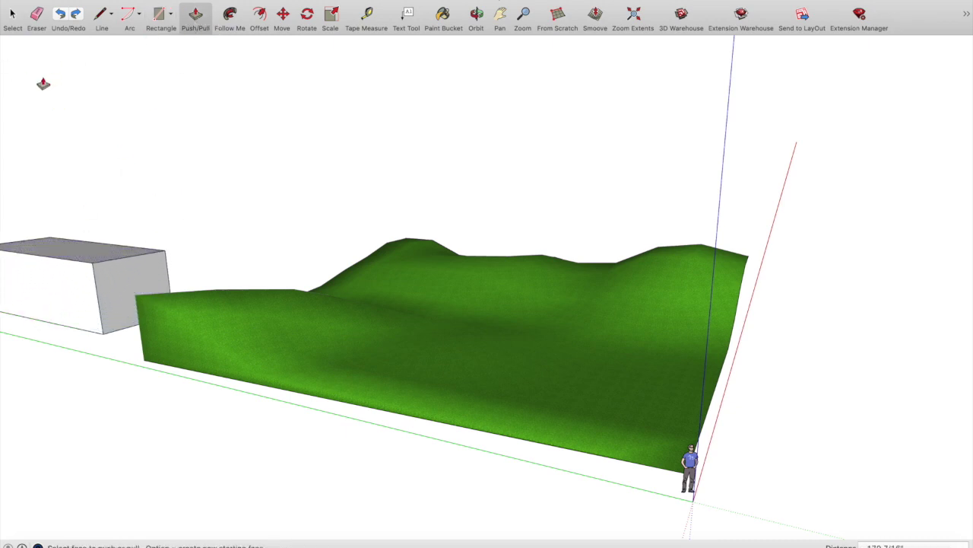
left_click(19, 15)
middle_click_drag(188, 205, 150, 358)
left_click(198, 22)
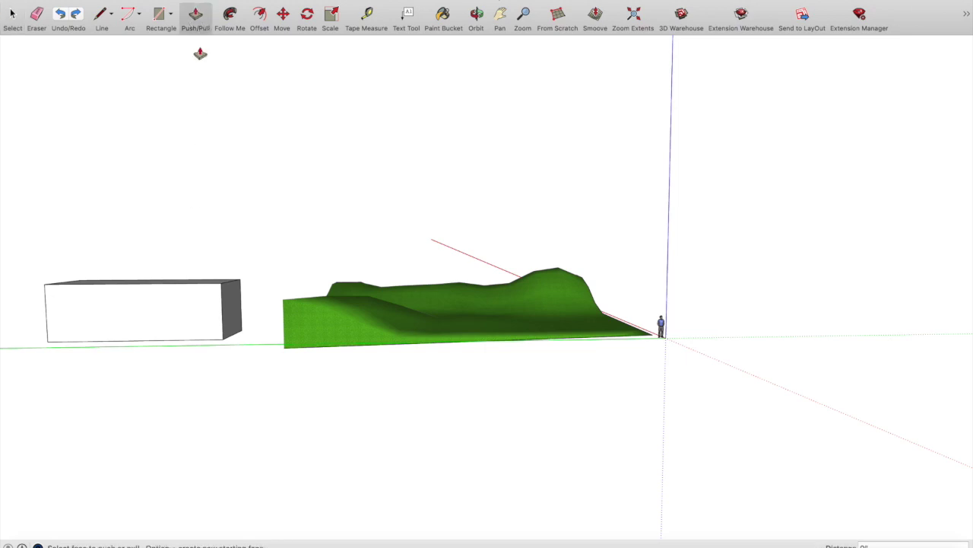
left_click_drag(238, 305, 185, 297)
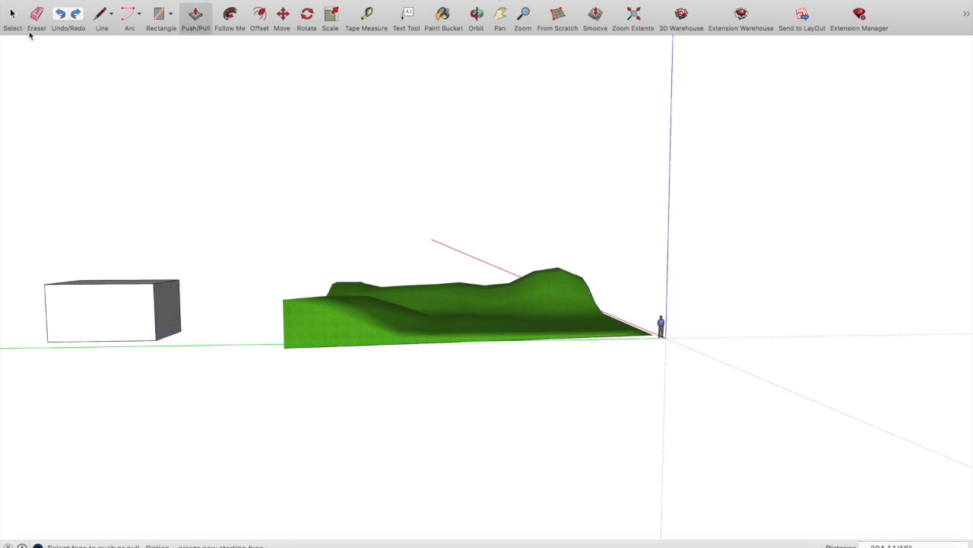
Select the entire box and move it onto the middle of the terrain so its base sinks into the slope.
left_click(16, 26)
left_click_drag(4, 215, 206, 389)
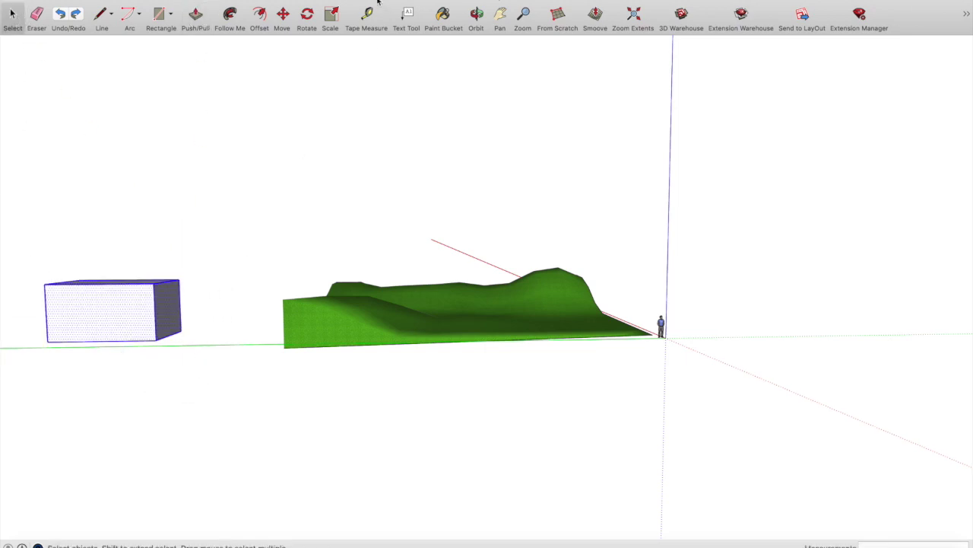
left_click(282, 18)
left_click_drag(133, 329, 523, 318)
middle_click_drag(763, 279, 312, 376)
left_click_drag(370, 327, 447, 327)
left_click_drag(765, 337, 739, 329)
left_click(739, 329)
left_click(13, 19)
left_click(103, 123)
middle_click_drag(196, 235, 467, 218)
scroll(439, 275, "up", 5)
right_click(714, 545)
left_click(676, 512)
middle_click_drag(682, 513, 650, 476)
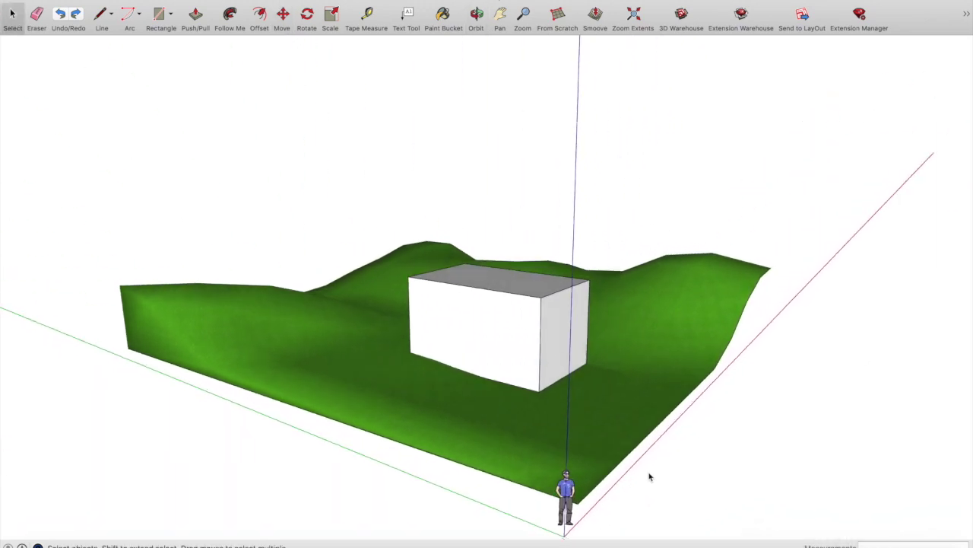